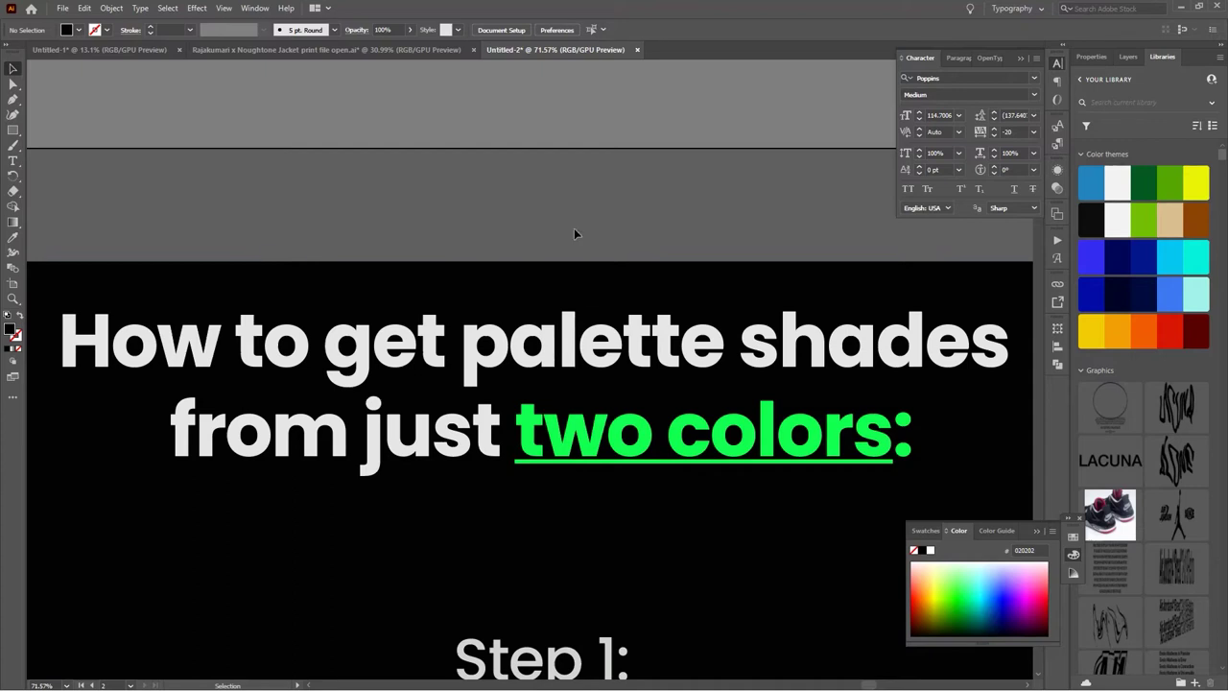
# Step: Append 'Select your colours.' to the Step 1 caption and select the finished text box
pyautogui.scroll(-1, 584, 209)
pyautogui.scroll(-1, 583, 210)
pyautogui.scroll(-1, 586, 209)
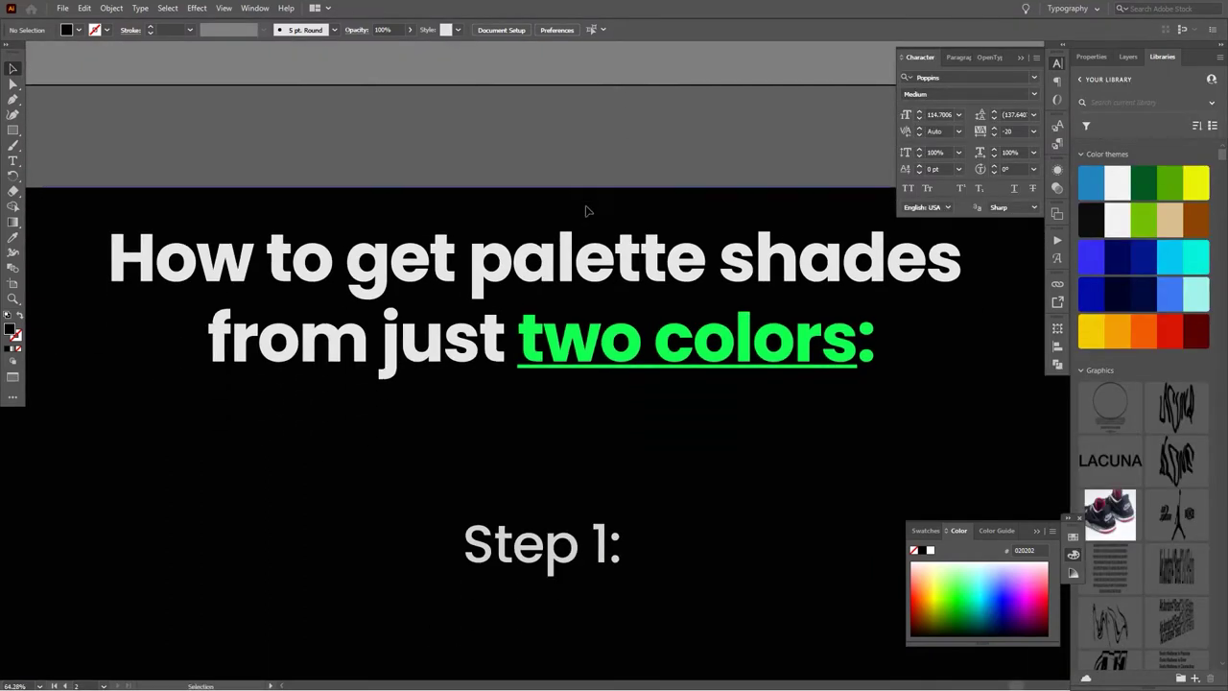
pyautogui.scroll(-2, 595, 307)
pyautogui.doubleClick(606, 395)
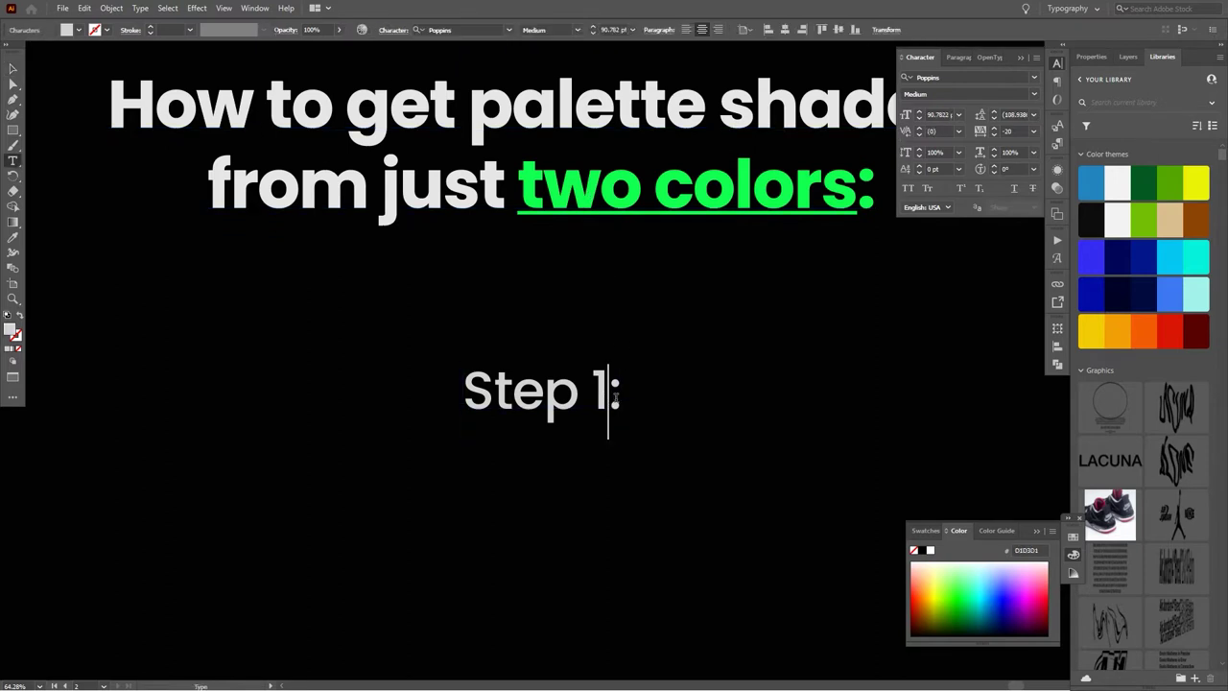
pyautogui.write(' Select your ')
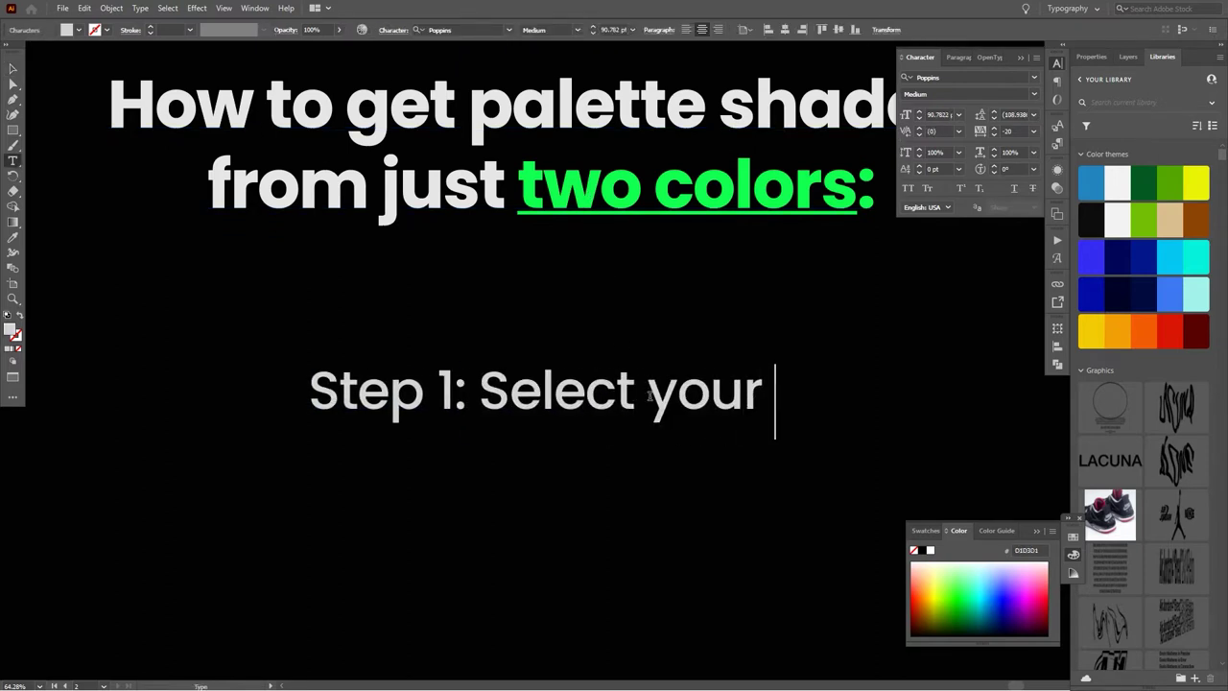
pyautogui.write('colo')
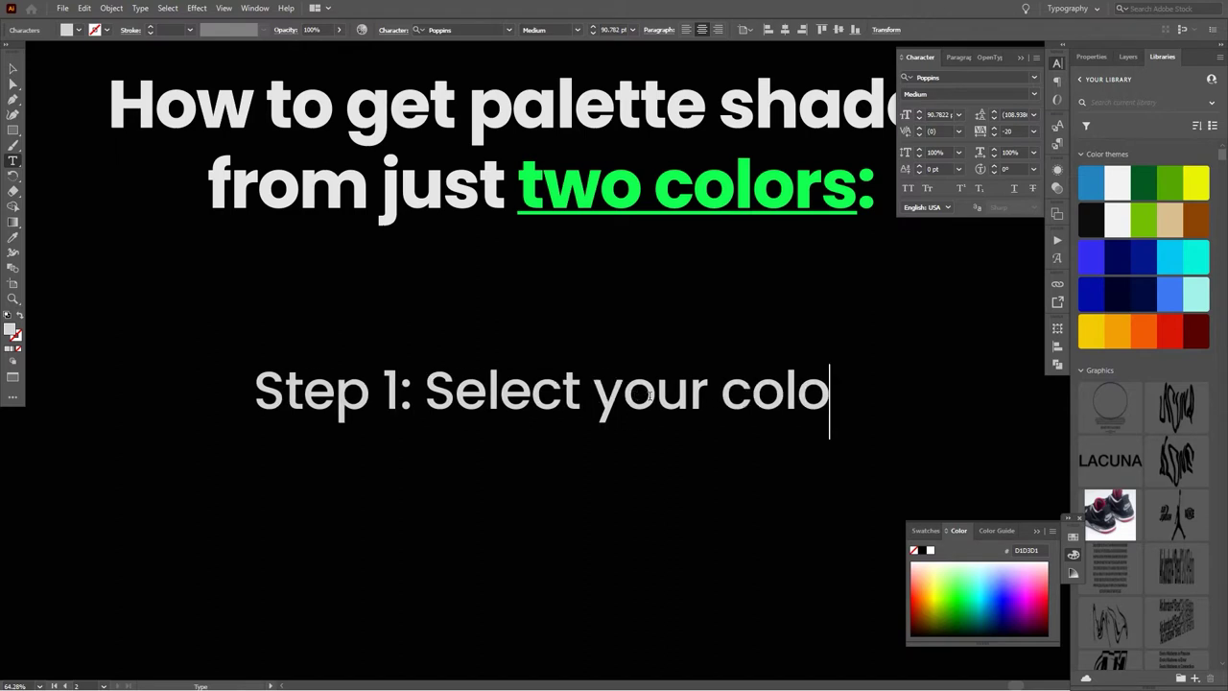
pyautogui.write('urs.')
pyautogui.press('Escape')
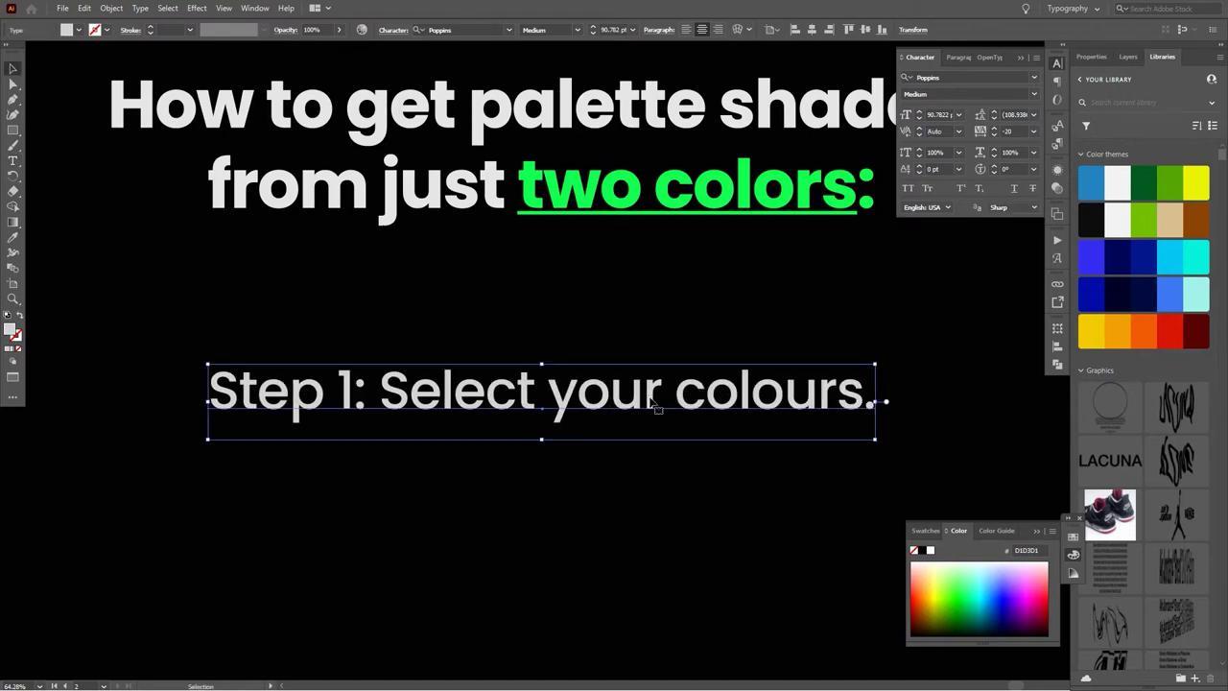
pyautogui.click(740, 487)
pyautogui.scroll(-1, 700, 478)
# Step: Scroll down until the three circle pairs and the 'Step 2:' caption are visible
pyautogui.scroll(-1, 700, 478)
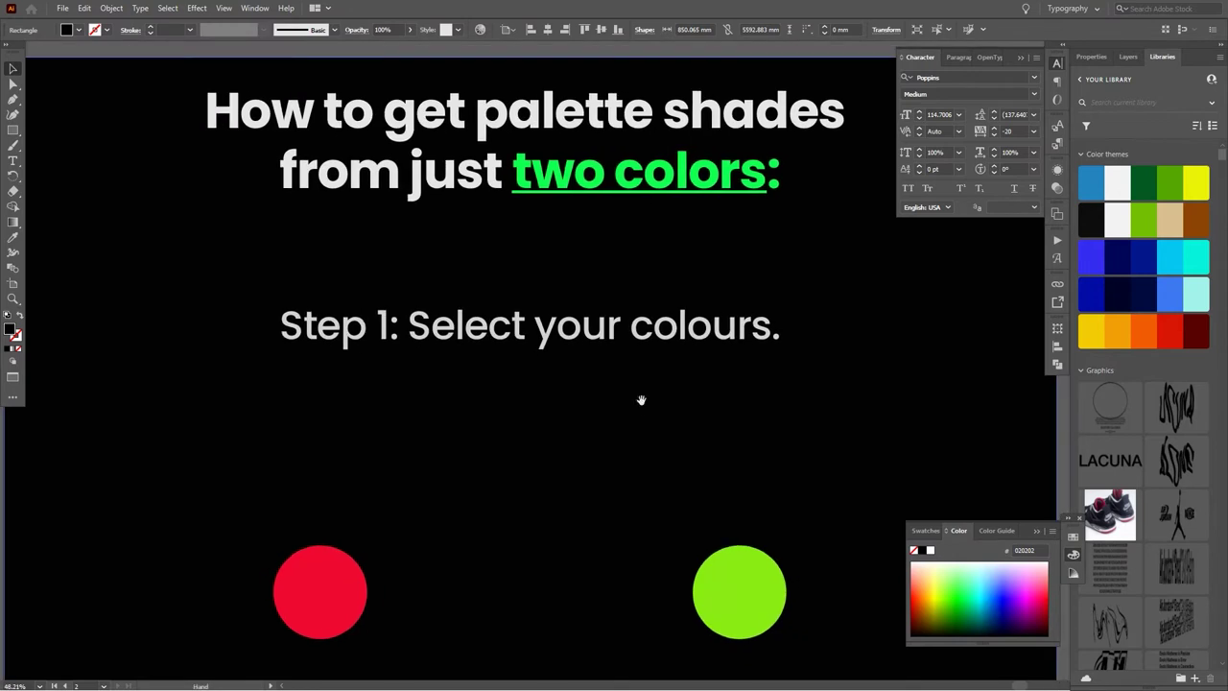
pyautogui.scroll(-3, 614, 403)
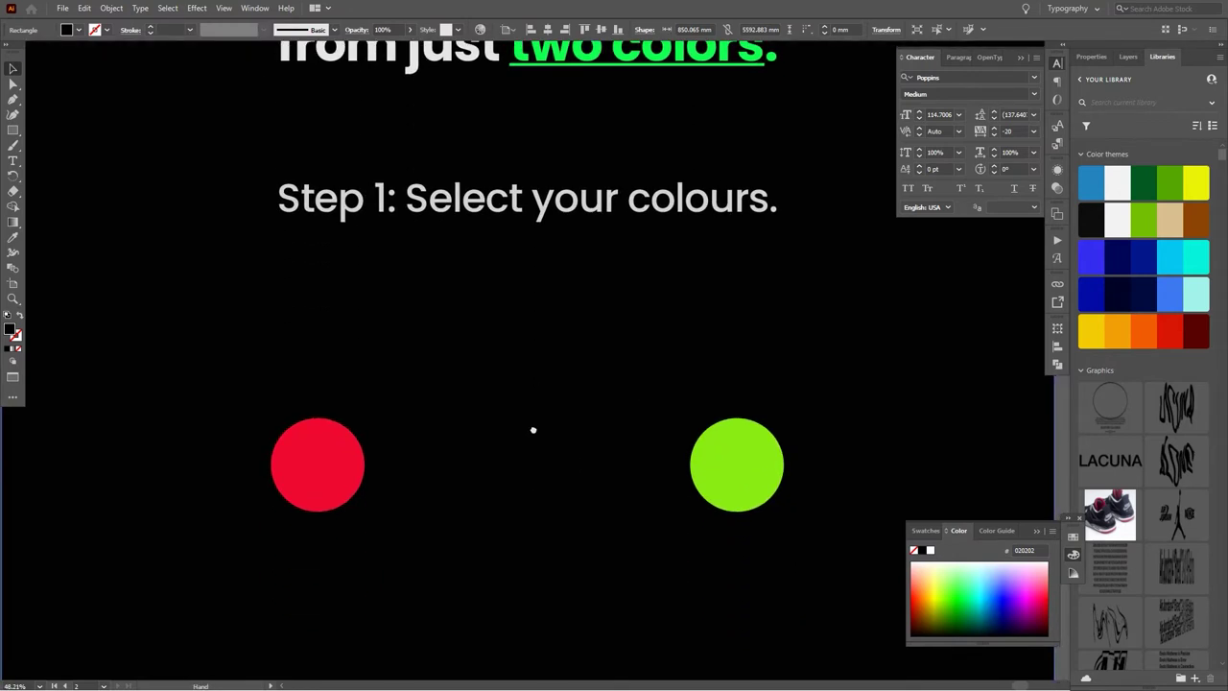
pyautogui.scroll(-3, 538, 449)
pyautogui.scroll(-3, 506, 332)
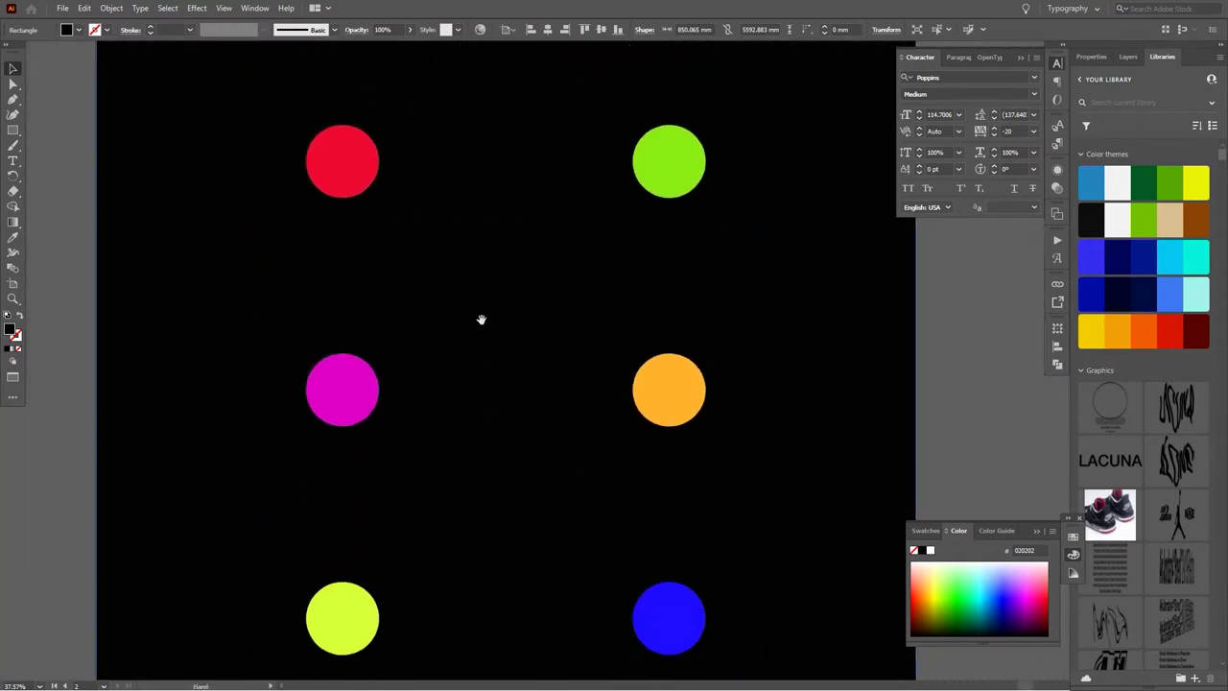
pyautogui.scroll(-2, 459, 343)
pyautogui.scroll(-2, 428, 381)
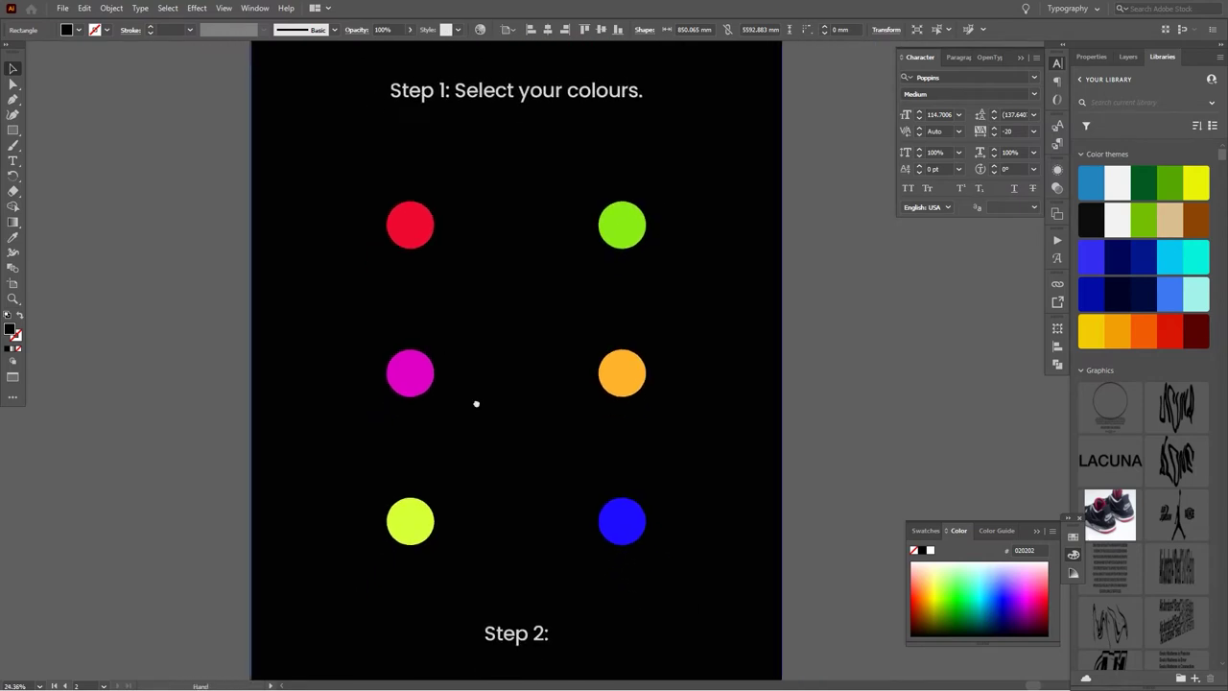
pyautogui.scroll(-2, 496, 411)
pyautogui.scroll(1, 505, 401)
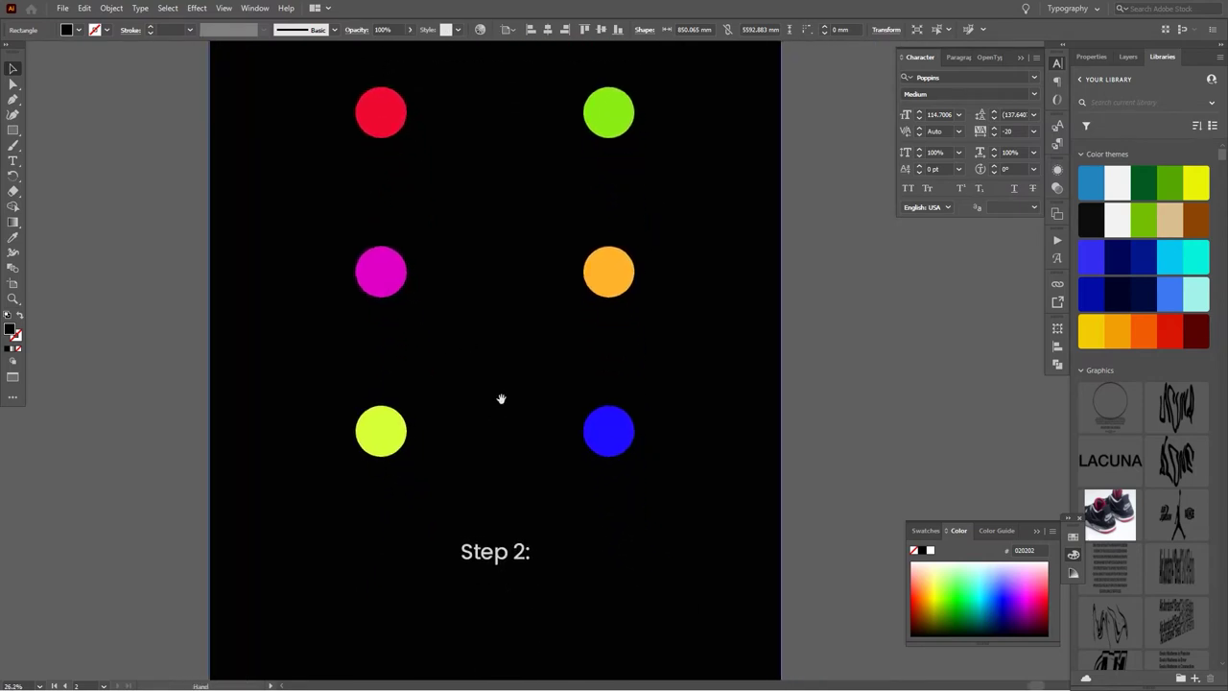
pyautogui.doubleClick(513, 553)
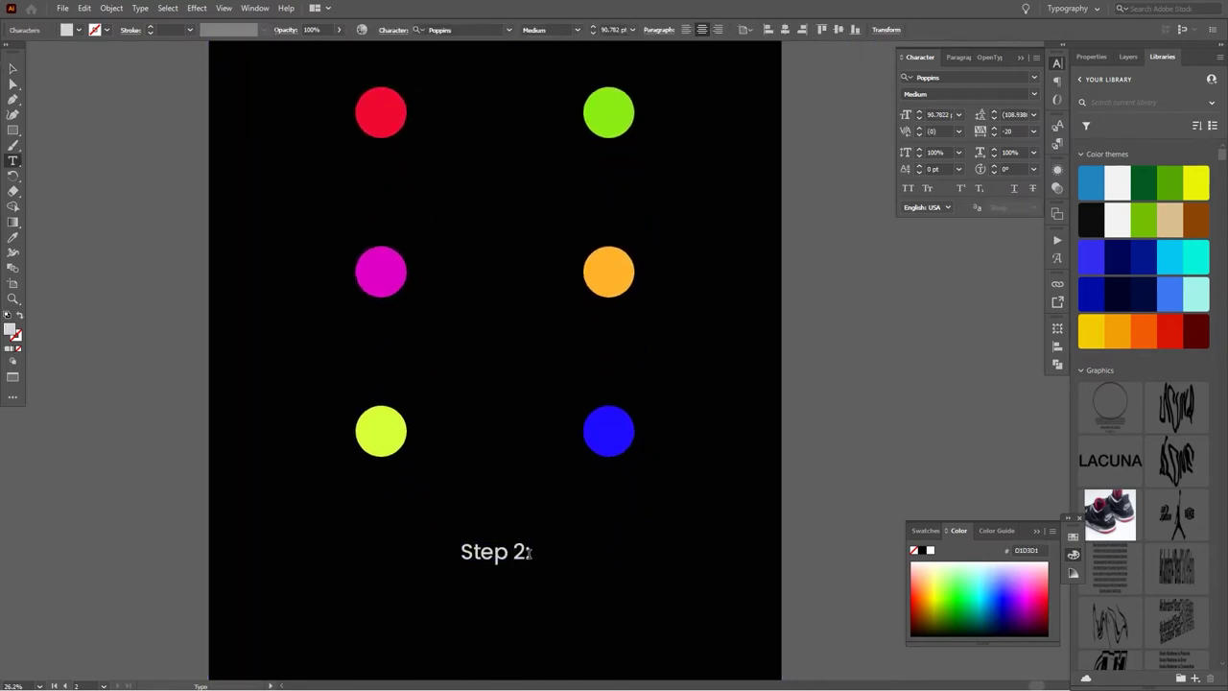
# Step: Extend the Step 2 caption with 'Go to object>blend>blending options. From there choose specified steps and type'
pyautogui.write(' Go to object')
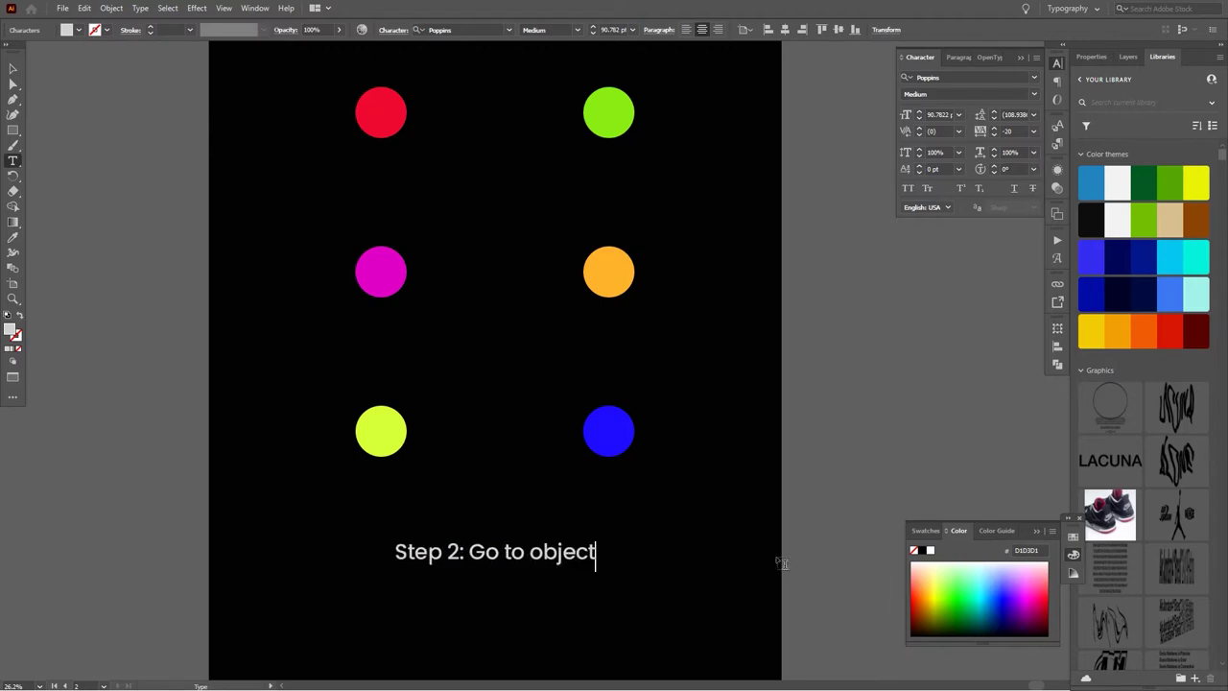
pyautogui.write('>b')
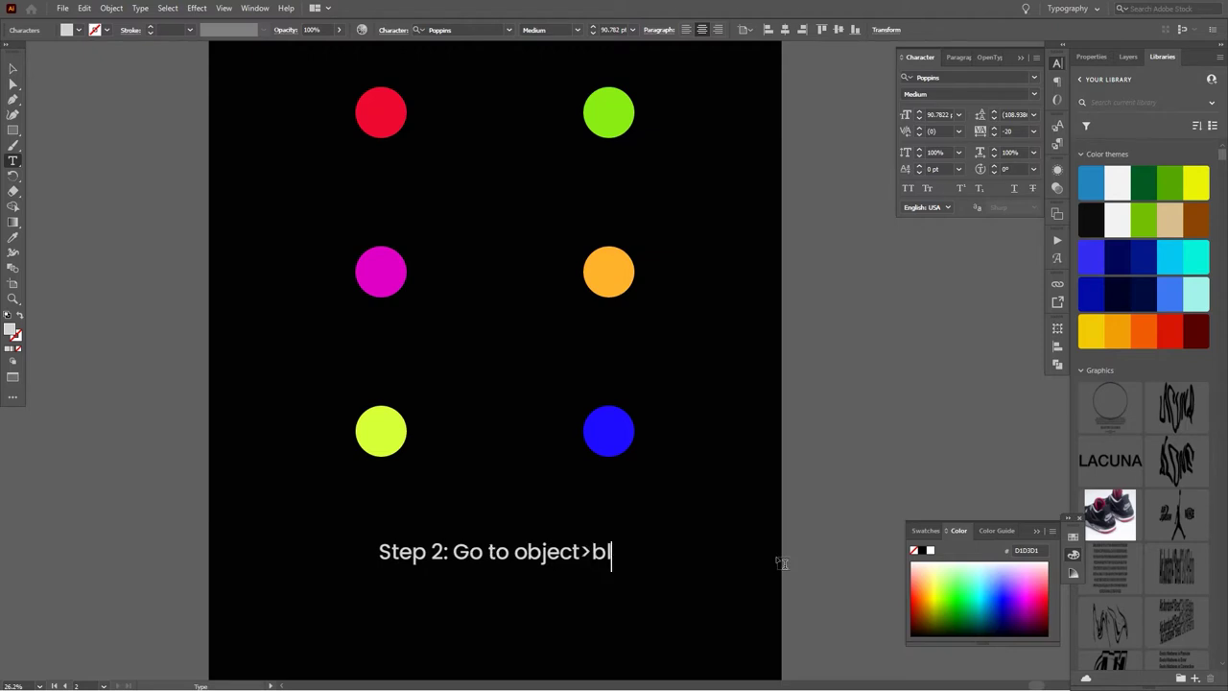
pyautogui.write('lend')
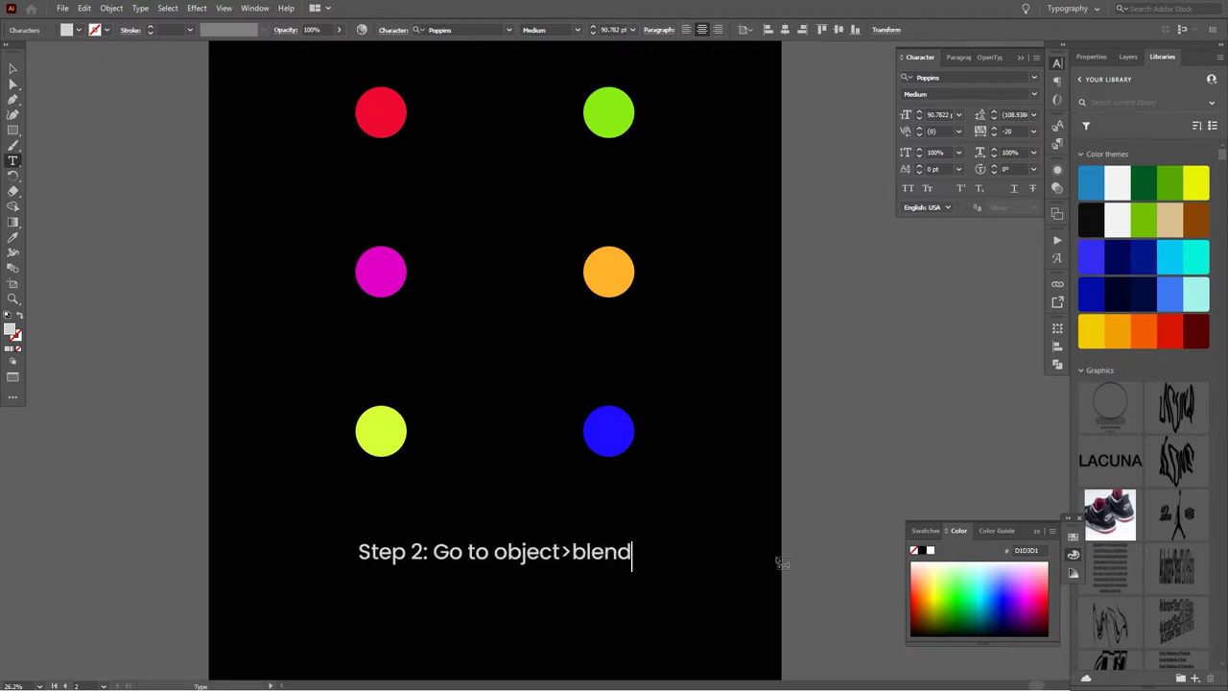
pyautogui.write('>blending options.')
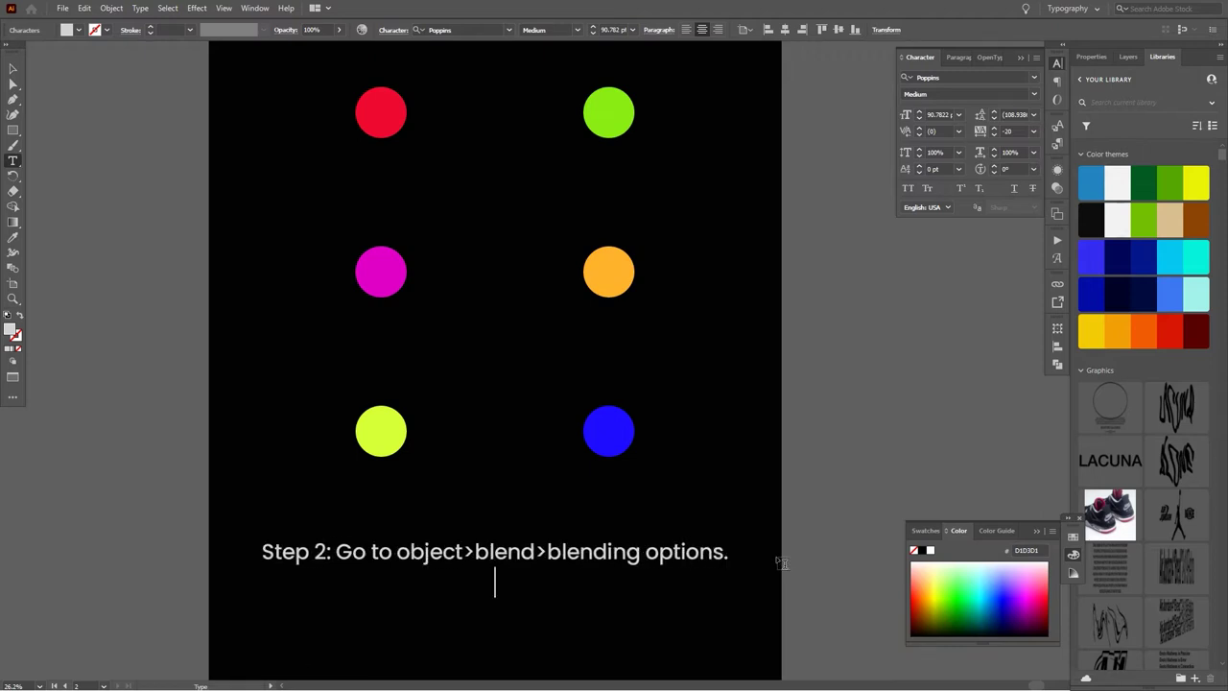
pyautogui.write(' From there choose specified steps')
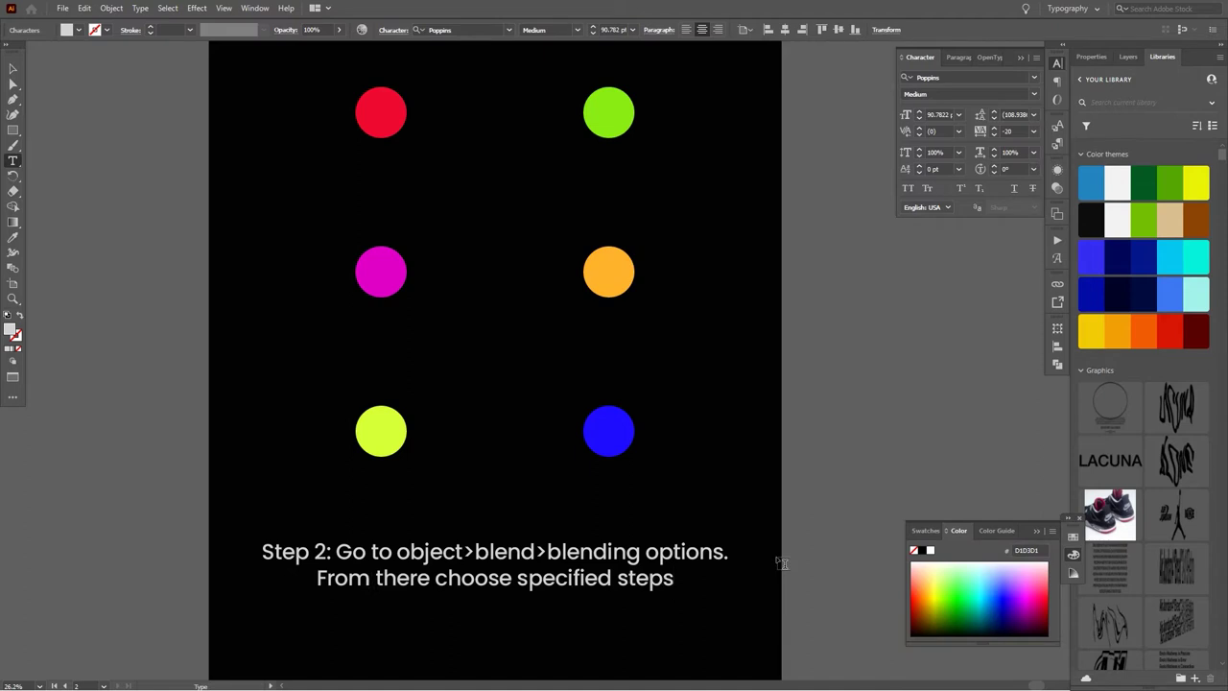
pyautogui.write(' and type')
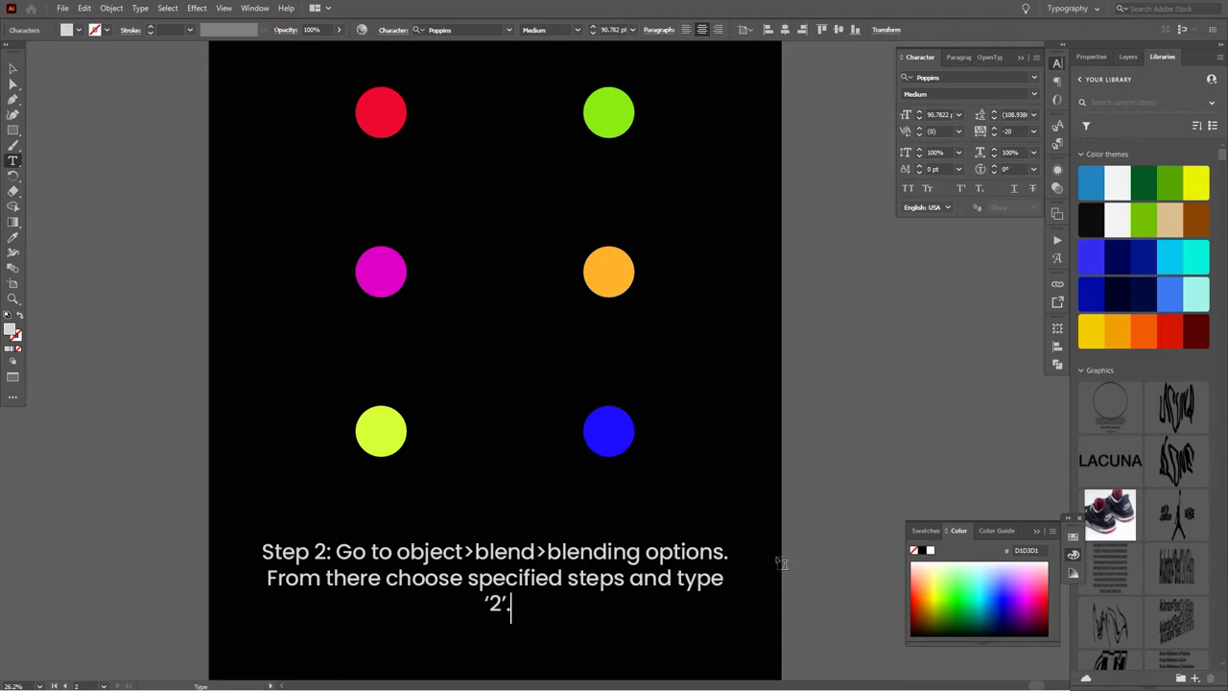
pyautogui.press('Escape')
# Step: Widen the Step 2 caption's text box so the text reflows
pyautogui.moveTo(735, 580); pyautogui.dragTo(744, 578)
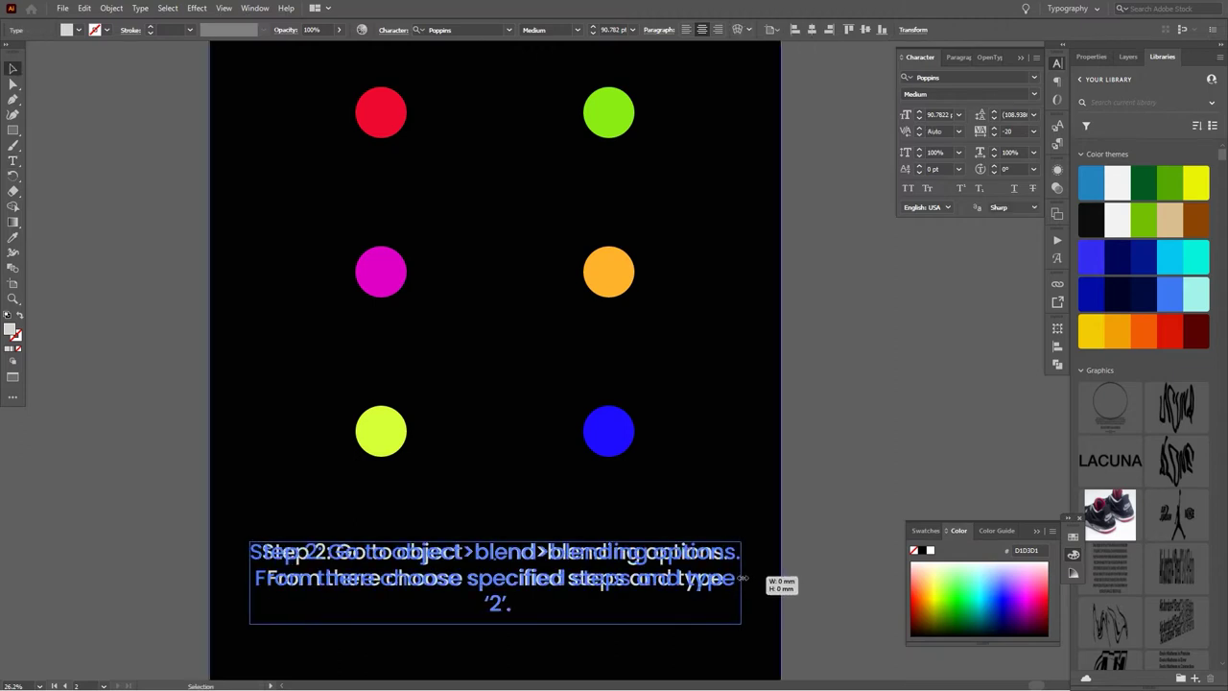
pyautogui.click(816, 484)
pyautogui.keyDown('alt'); pyautogui.click(816, 485); pyautogui.keyUp('alt')
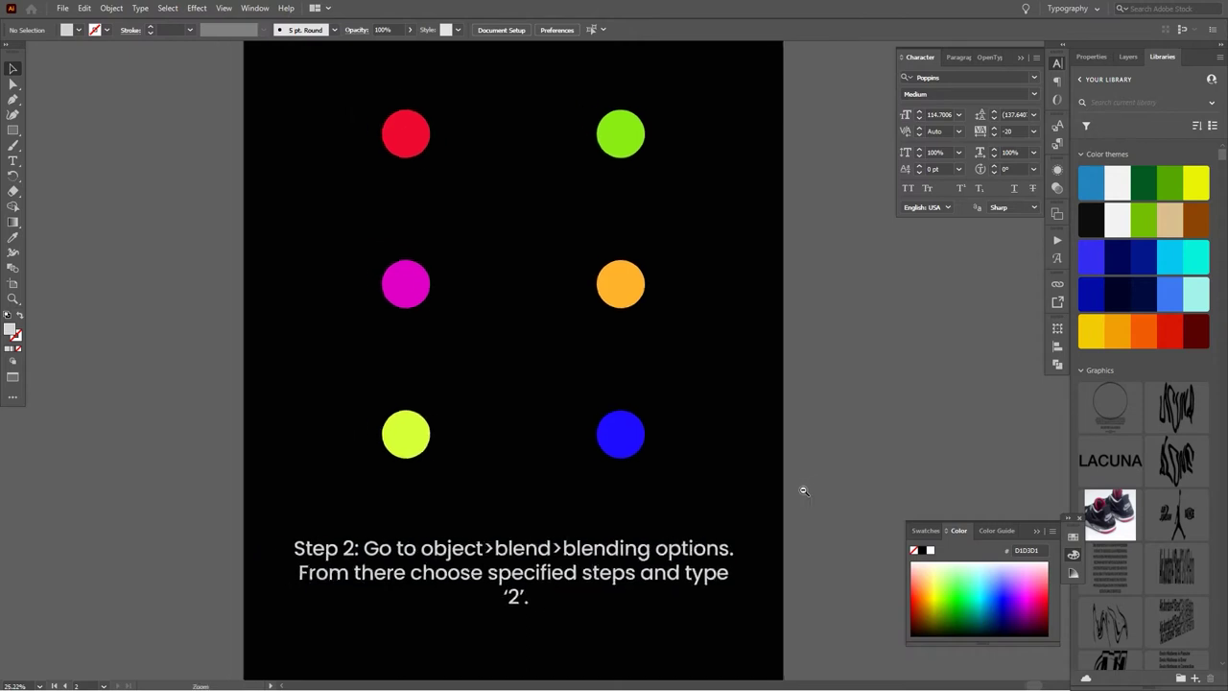
pyautogui.scroll(-2, 776, 439)
# Step: Set Blend Options spacing to Specified Steps with 2 steps
pyautogui.click(111, 9)
pyautogui.moveTo(128, 355)
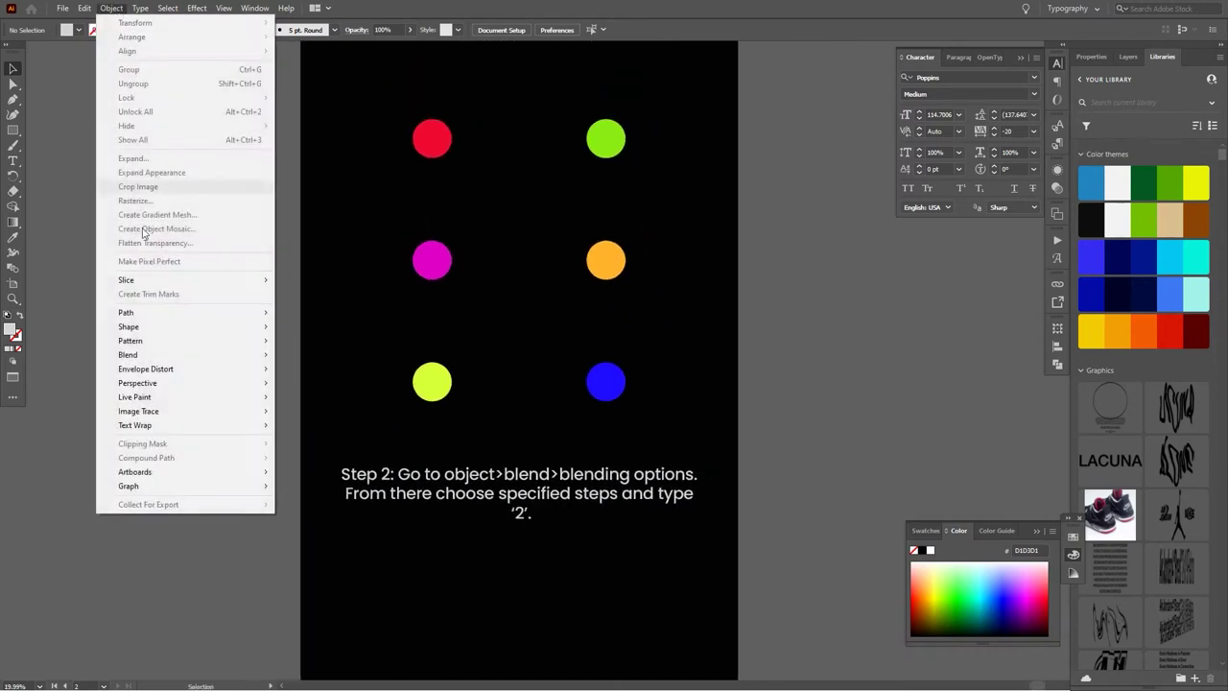
pyautogui.click(337, 388)
pyautogui.click(593, 322)
pyautogui.click(605, 349)
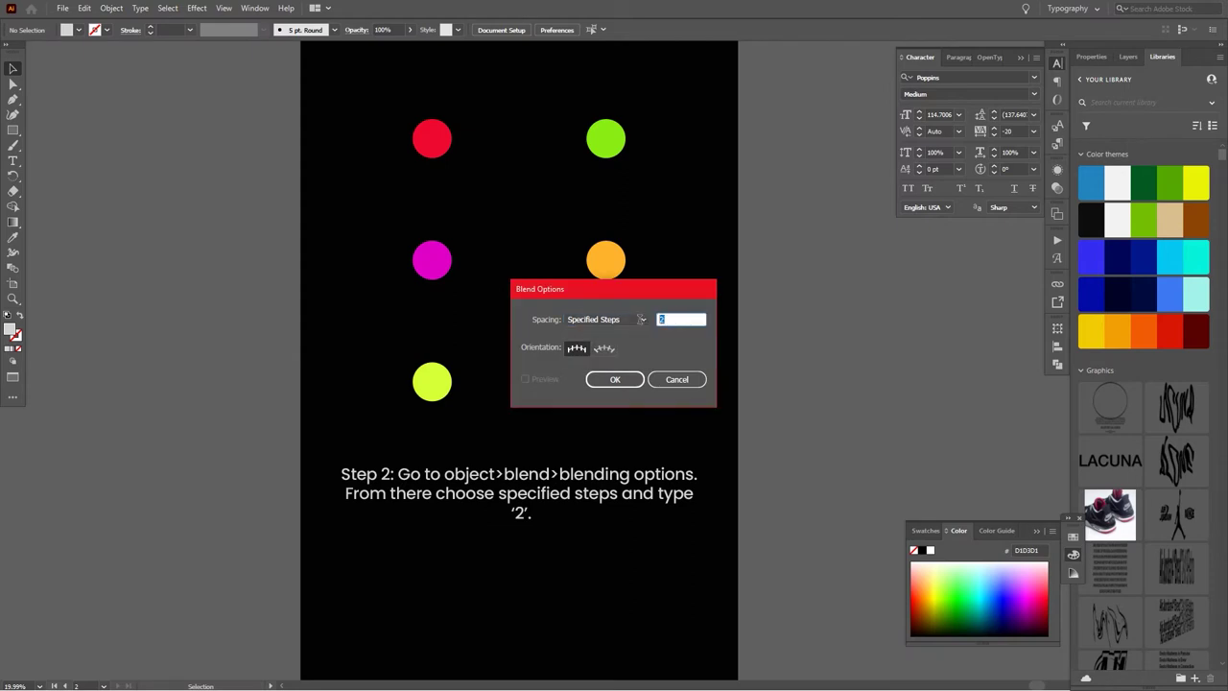
pyautogui.click(615, 379)
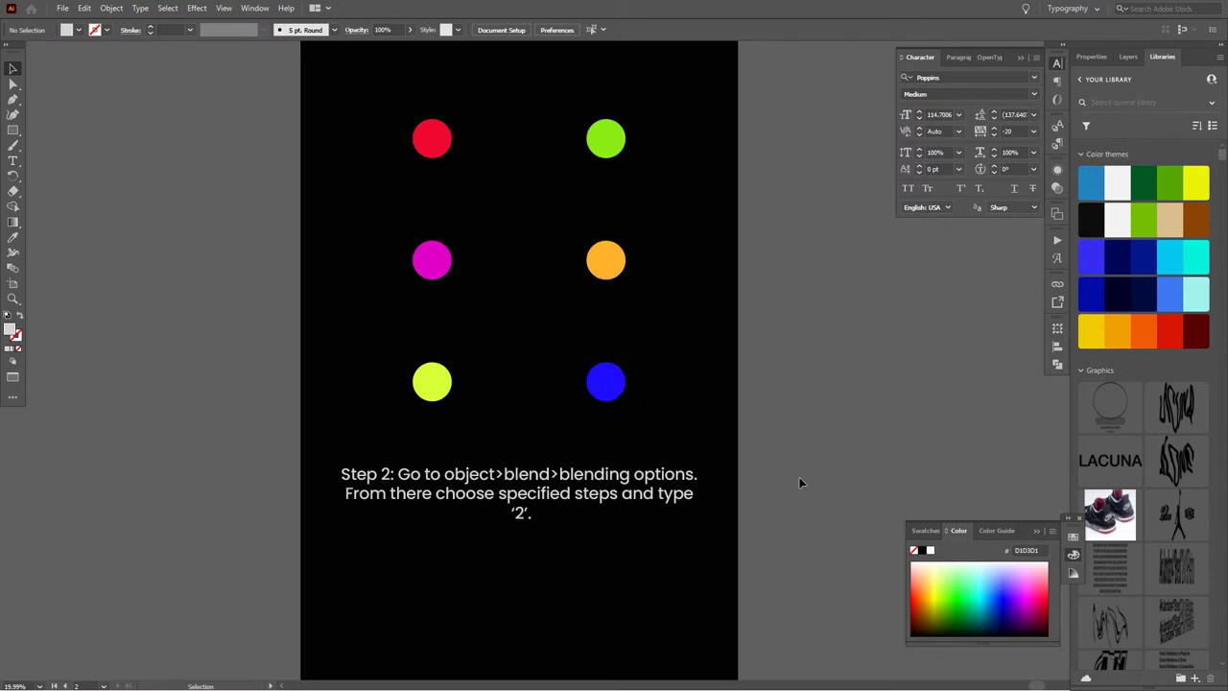
pyautogui.scroll(-1, 783, 408)
# Step: Alt-drag copies of the red and green circles and the Step 2 caption lower down
pyautogui.click(587, 96)
pyautogui.keyDown('shift'); pyautogui.click(437, 96); pyautogui.keyUp('shift')
pyautogui.moveTo(434, 94); pyautogui.dragTo(456, 496)
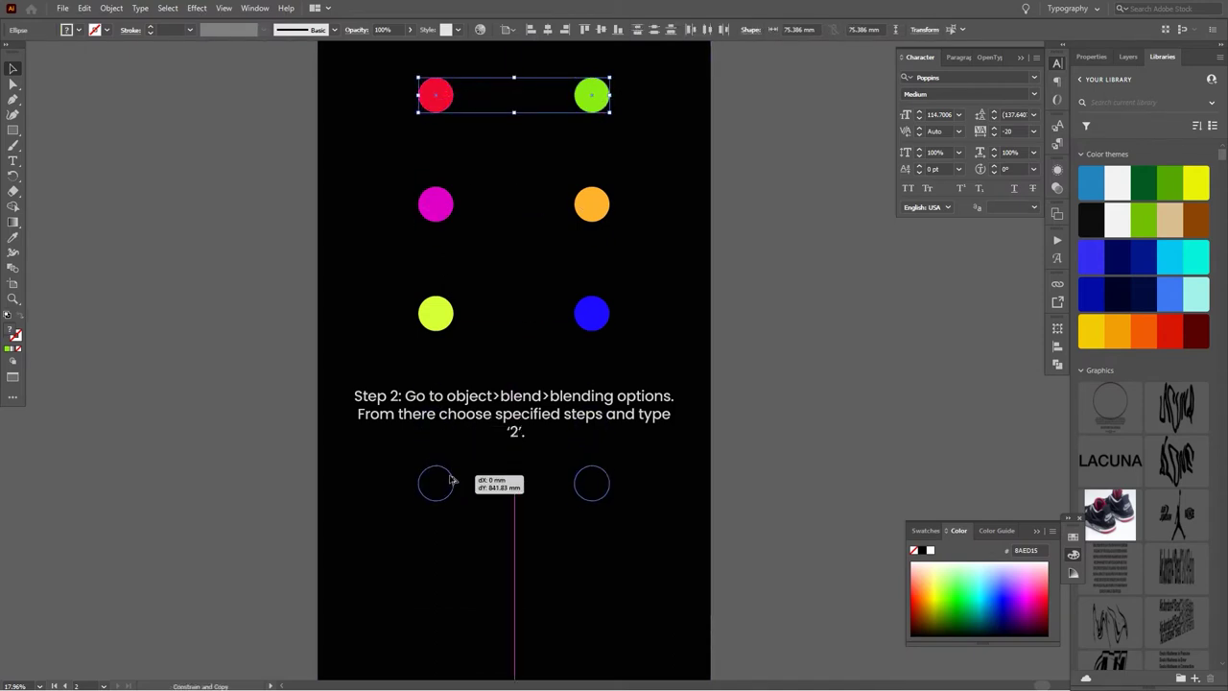
pyautogui.click(759, 488)
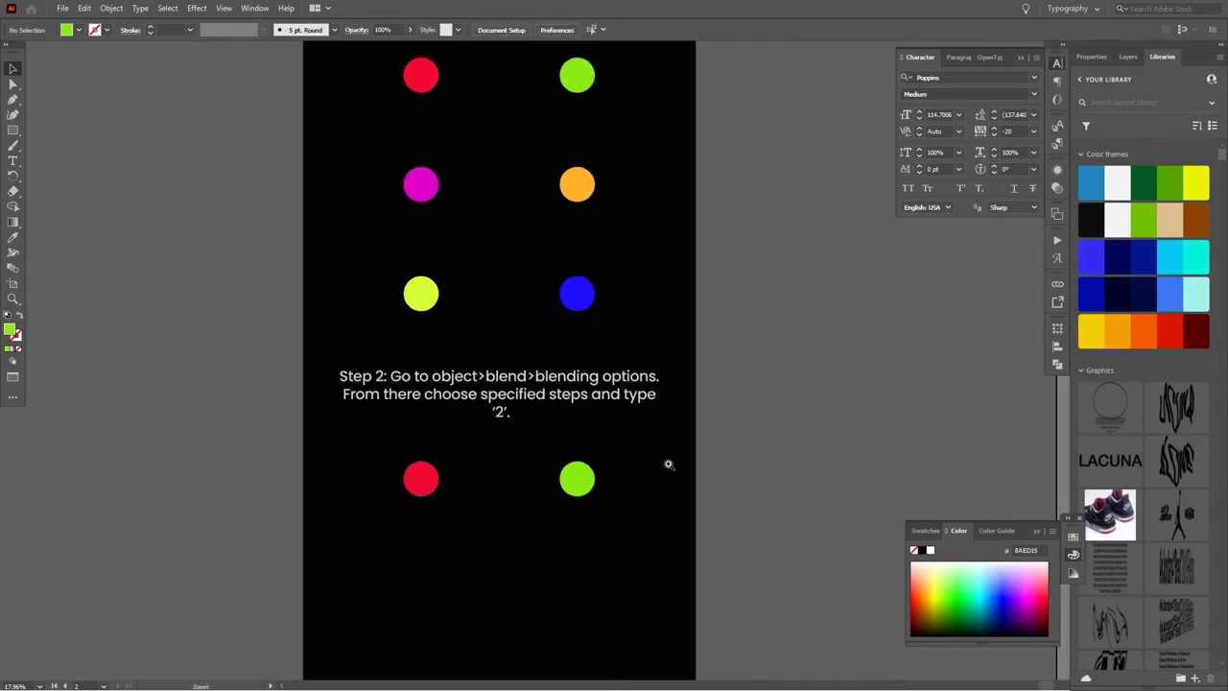
pyautogui.scroll(1, 707, 466)
pyautogui.moveTo(549, 351); pyautogui.dragTo(545, 542)
pyautogui.press('t')
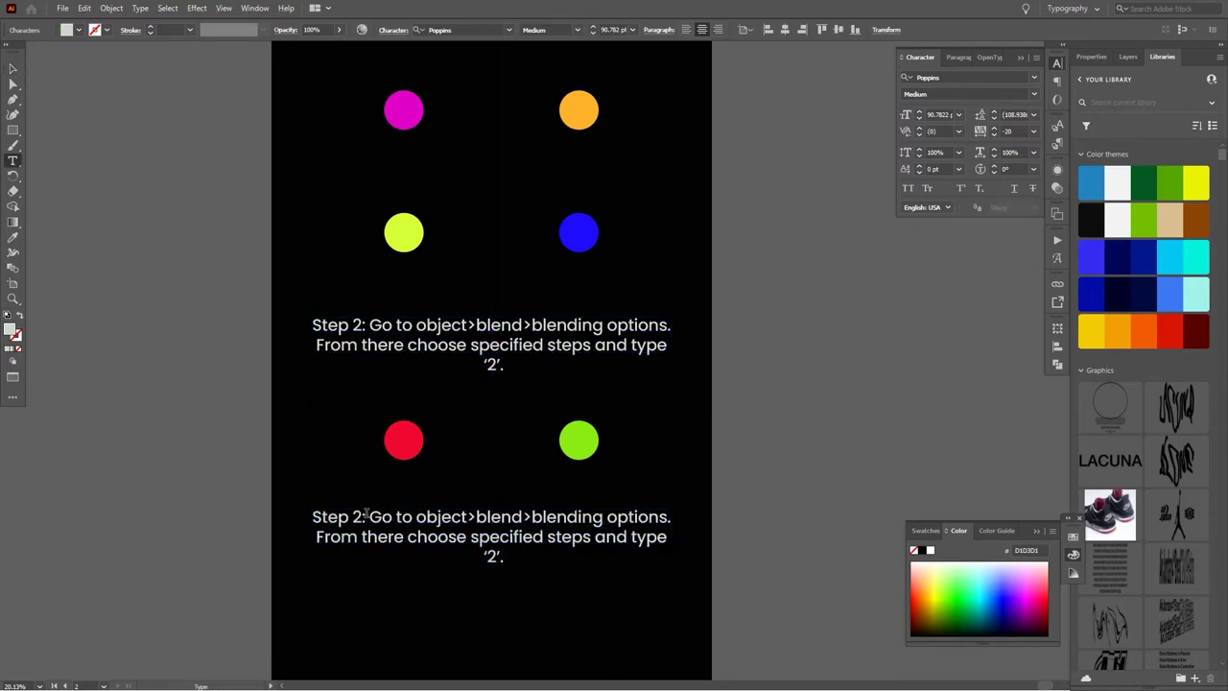
# Step: Rewrite the copied caption as 'Step 3: Select the colour combination and then again go to object>blend and select Make.'
pyautogui.write('3')
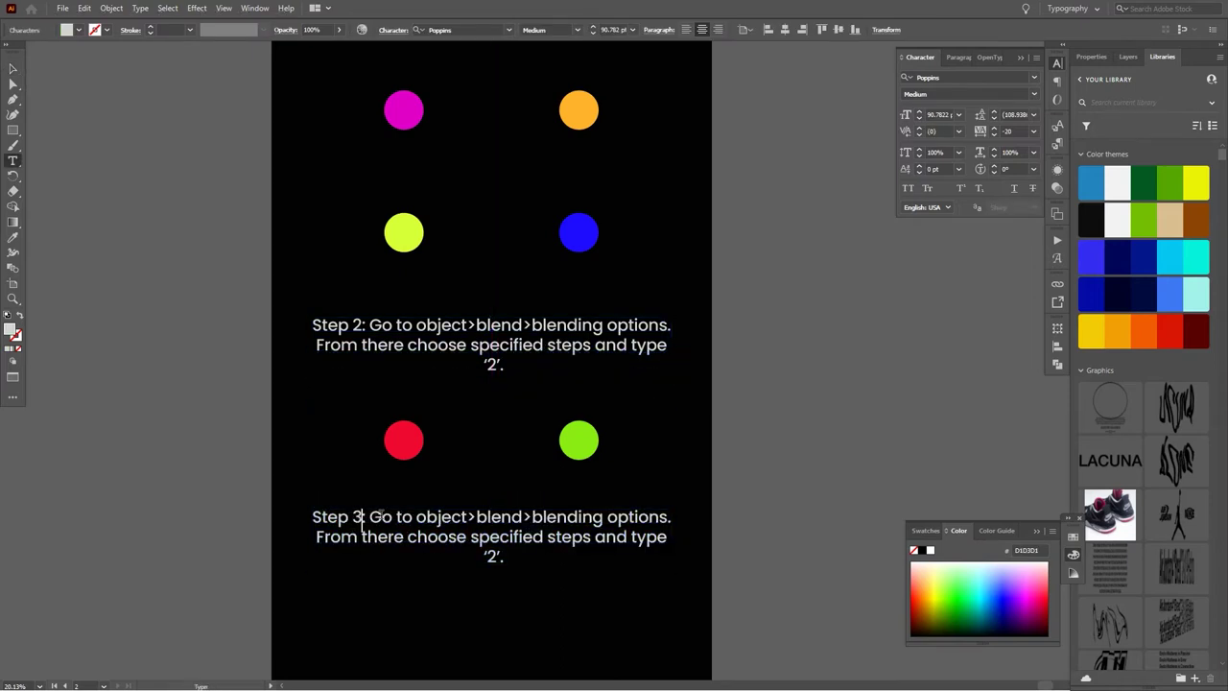
pyautogui.moveTo(371, 517); pyautogui.dragTo(661, 635)
pyautogui.write('Select the colour')
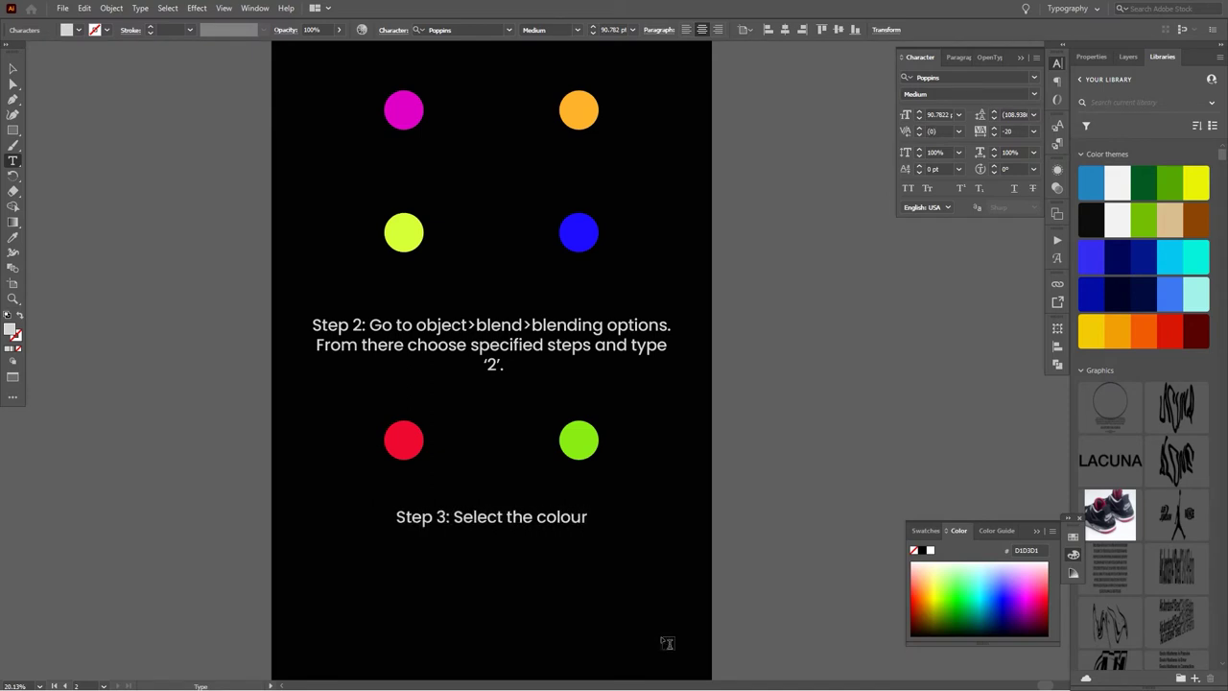
pyautogui.write(' combination')
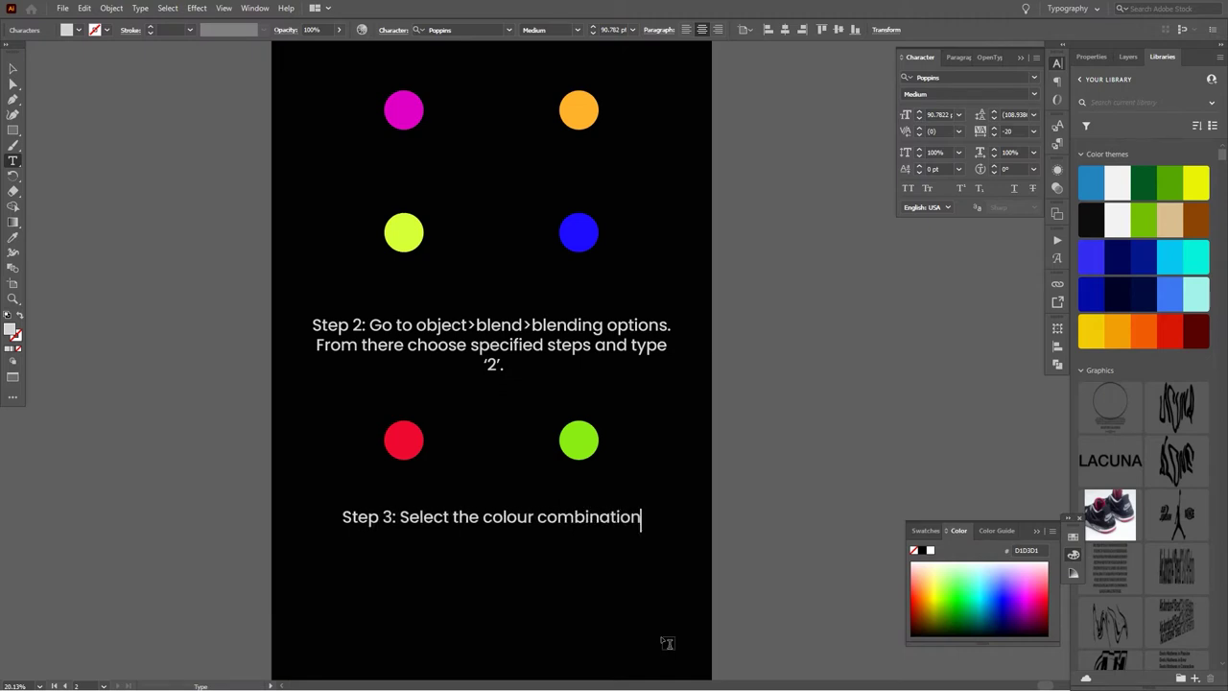
pyautogui.write(' and then')
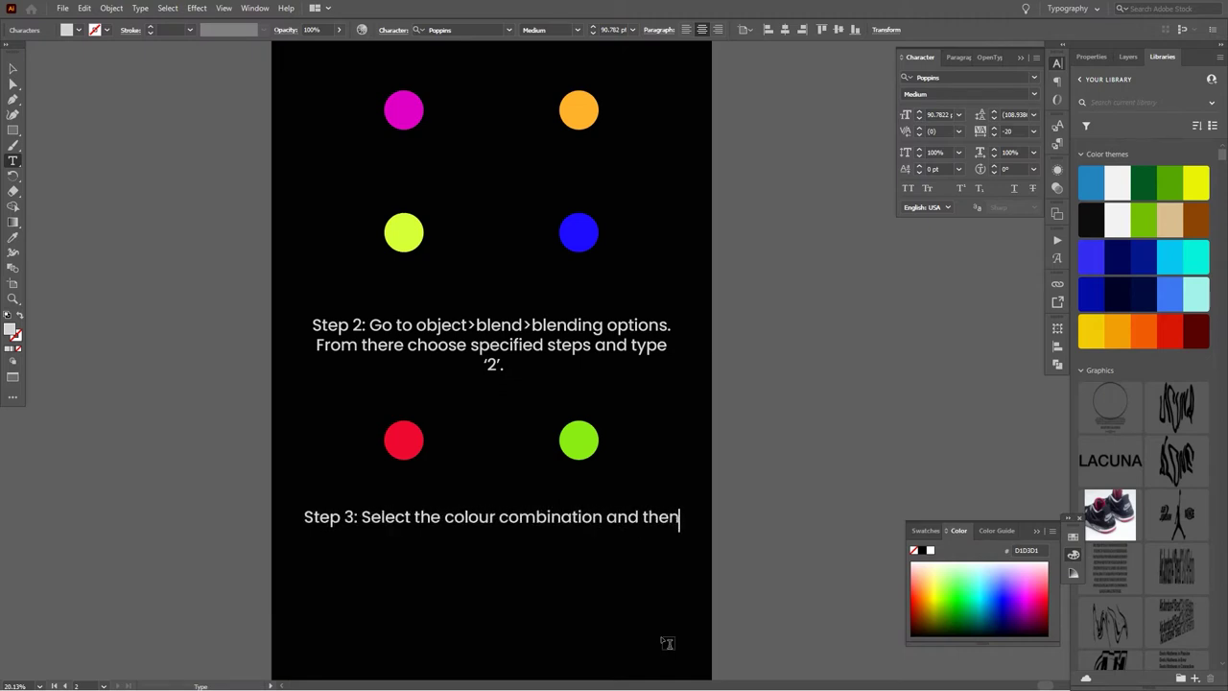
pyautogui.write(' again go to object>blend')
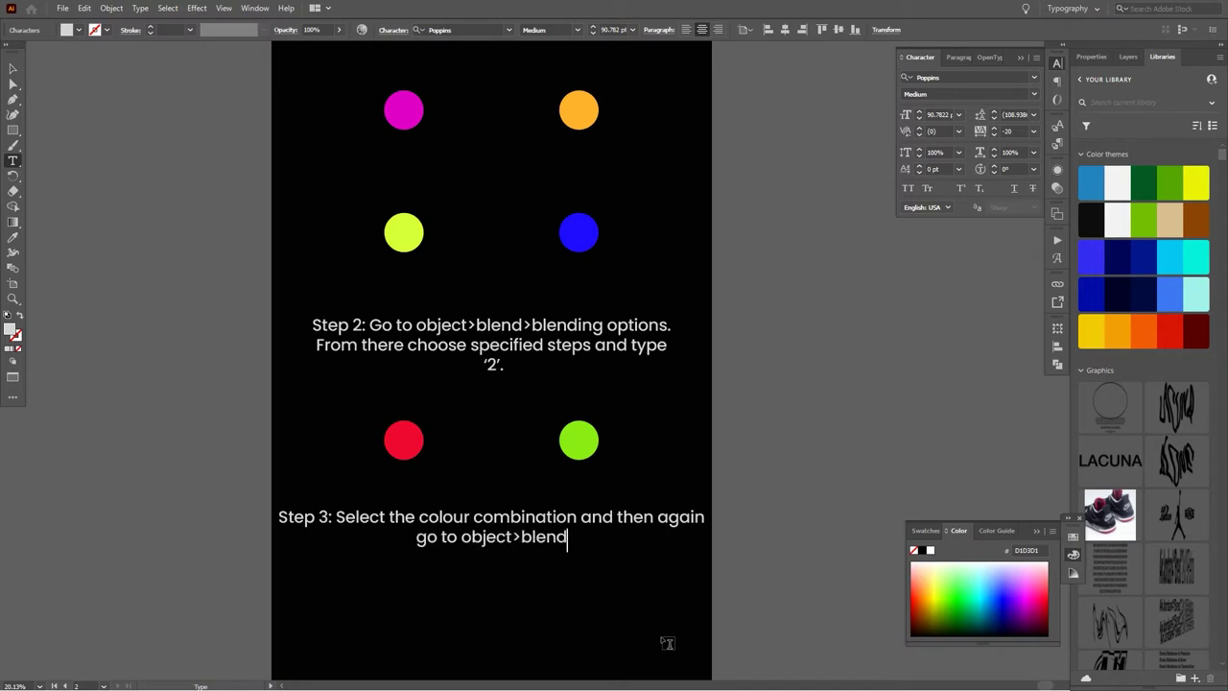
pyautogui.write(' and ')
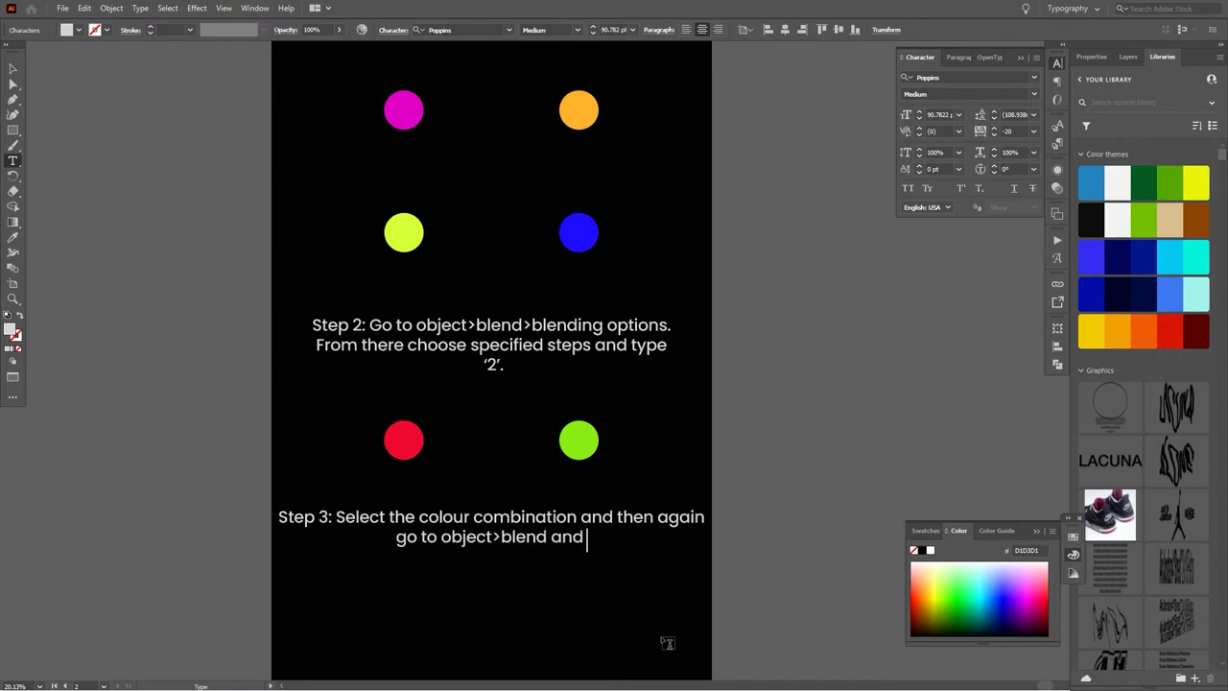
pyautogui.write('select Make.')
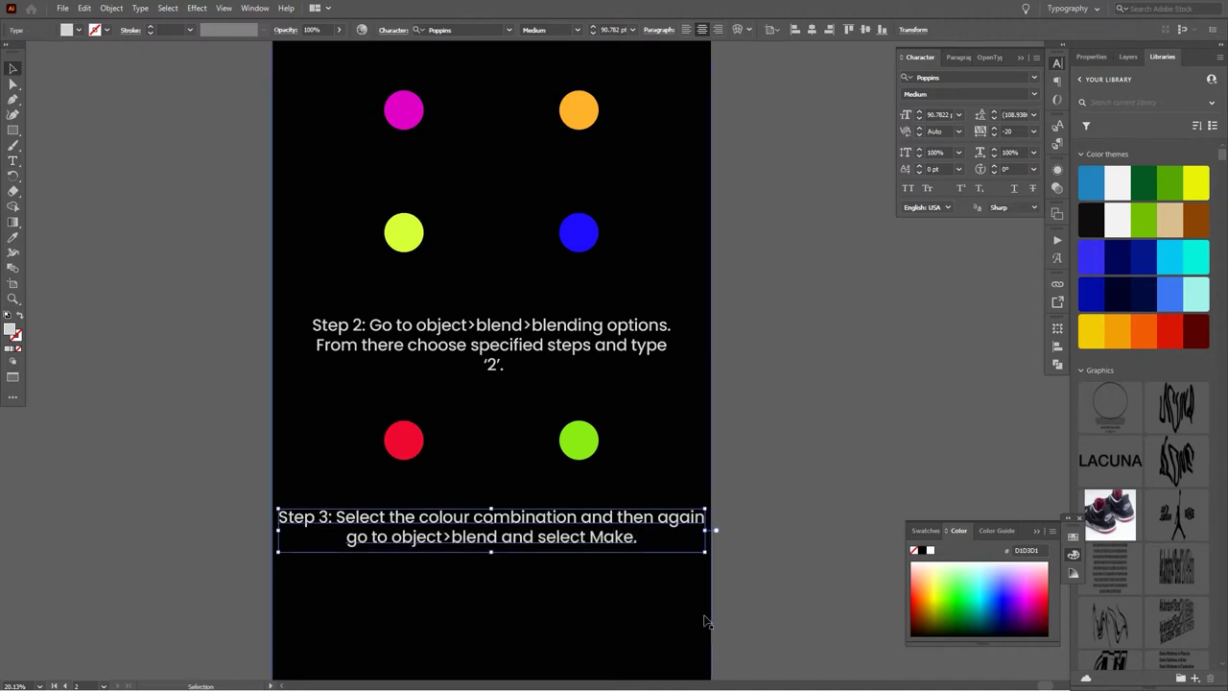
# Step: Finish the Step 3 caption and copy the red and green circles below it
pyautogui.press('Escape')
pyautogui.scroll(-2, 671, 576)
pyautogui.scroll(-1, 634, 528)
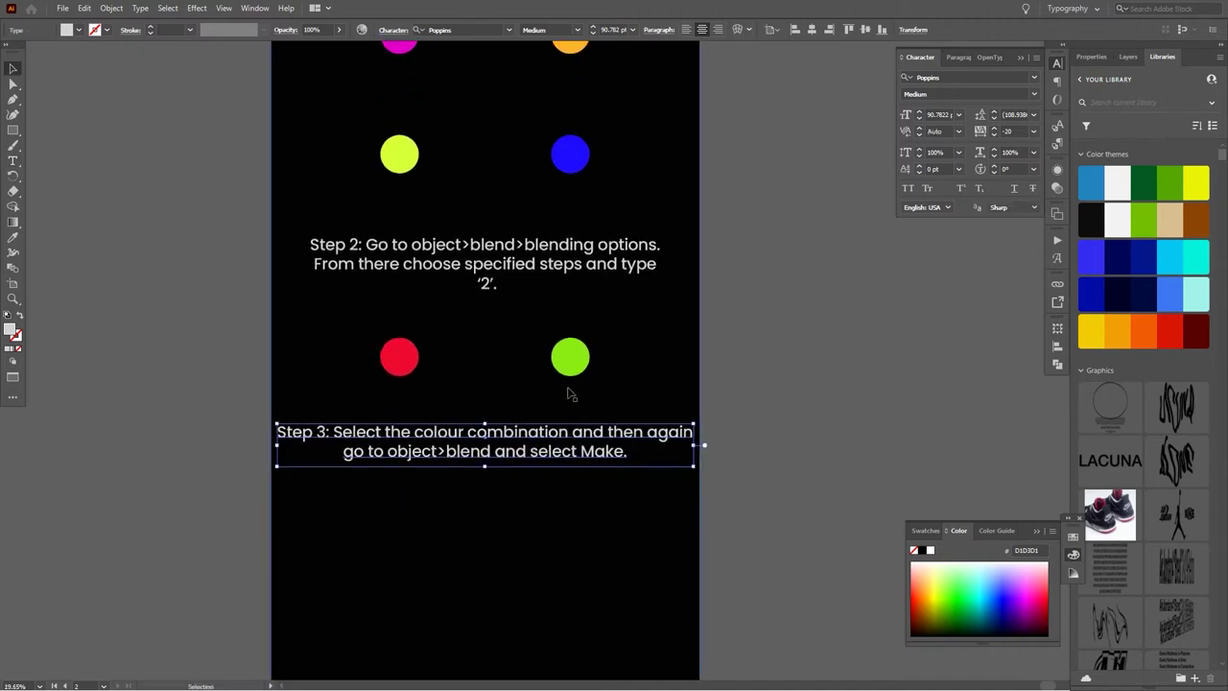
pyautogui.click(571, 357)
pyautogui.keyDown('shift'); pyautogui.click(399, 357); pyautogui.keyUp('shift')
pyautogui.moveTo(401, 359); pyautogui.dragTo(413, 545)
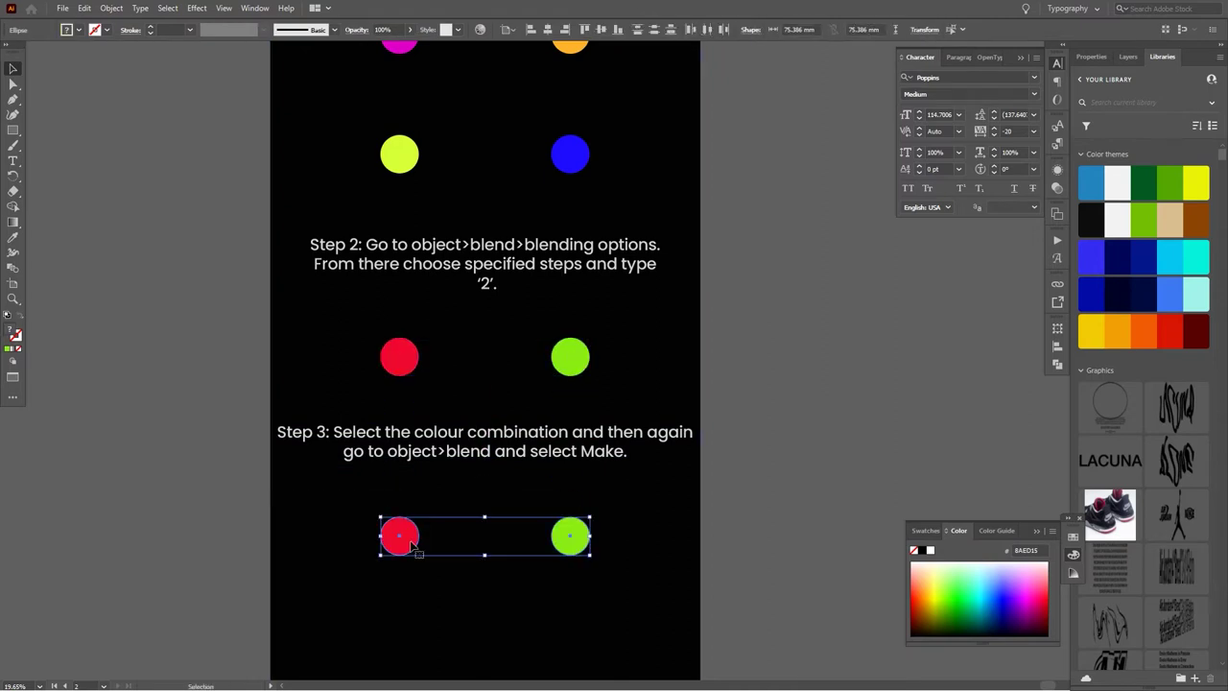
pyautogui.scroll(-1, 358, 496)
# Step: Blend the red and green circles into four shades and draw a rectangle frame around them
pyautogui.click(112, 8)
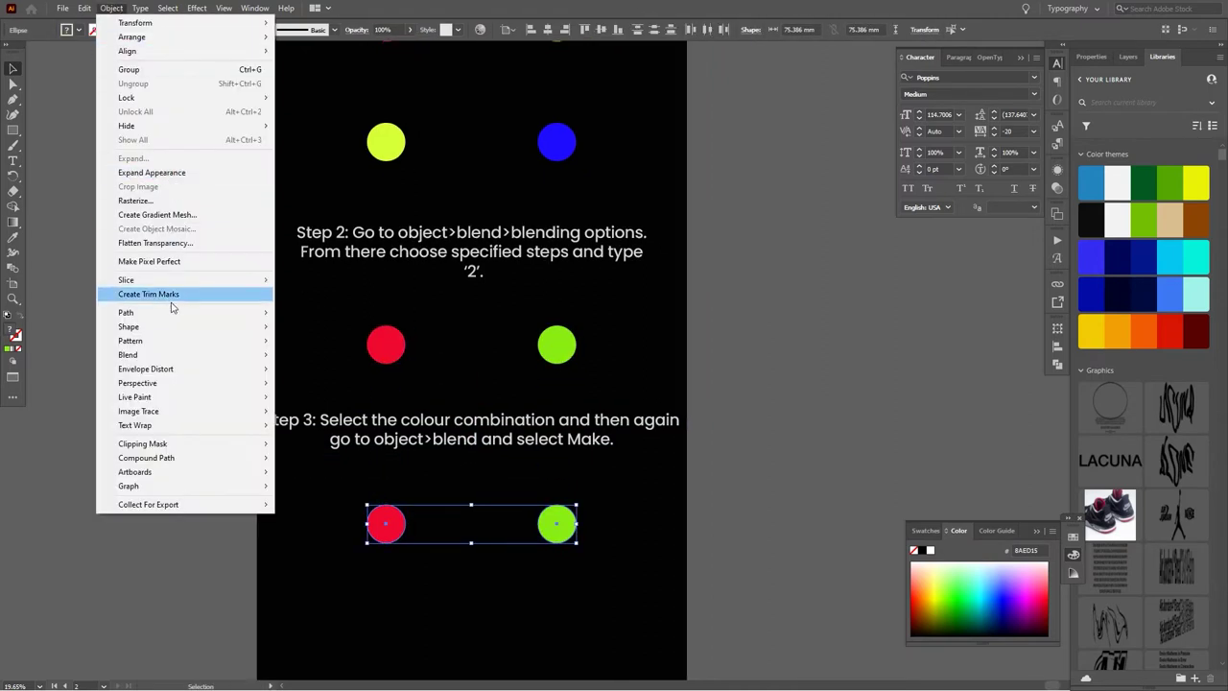
pyautogui.click(306, 353)
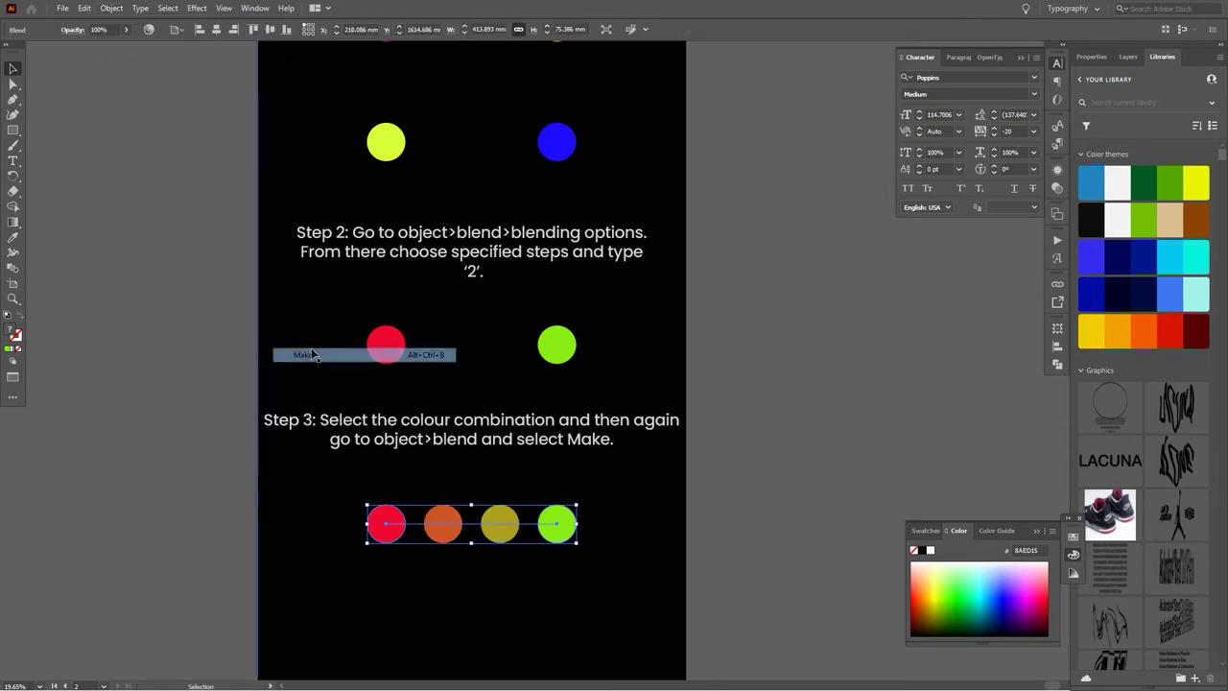
pyautogui.click(753, 525)
pyautogui.scroll(2, 582, 505)
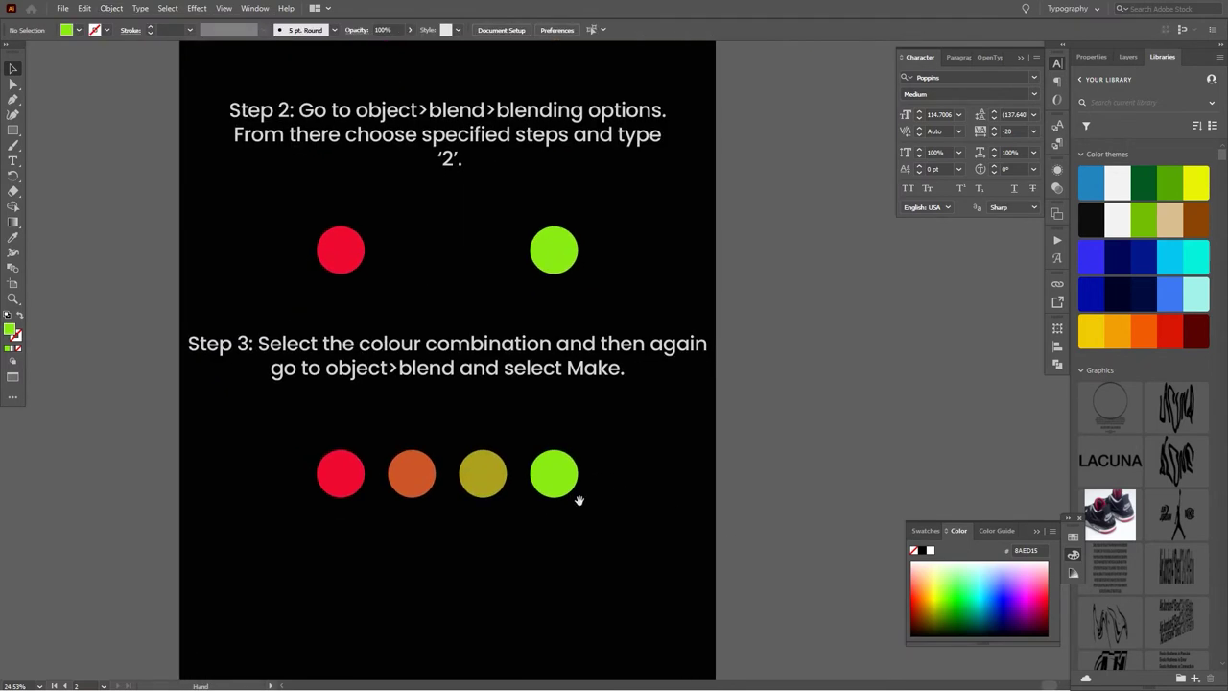
pyautogui.moveTo(274, 431); pyautogui.dragTo(612, 521)
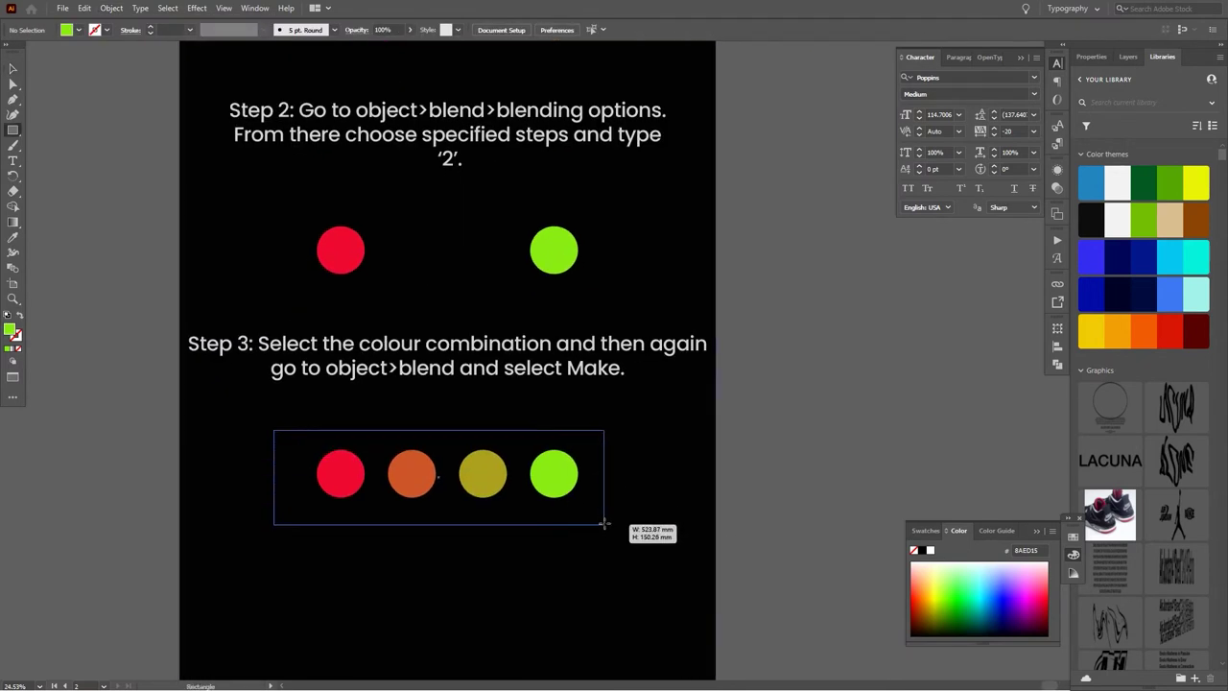
# Step: Copy the Step 3 caption below the framed blend and select all its text
pyautogui.scroll(1, 735, 403)
pyautogui.moveTo(472, 305); pyautogui.dragTo(472, 559)
pyautogui.tripleClick(472, 551)
pyautogui.hotkey('ctrl', 'a')
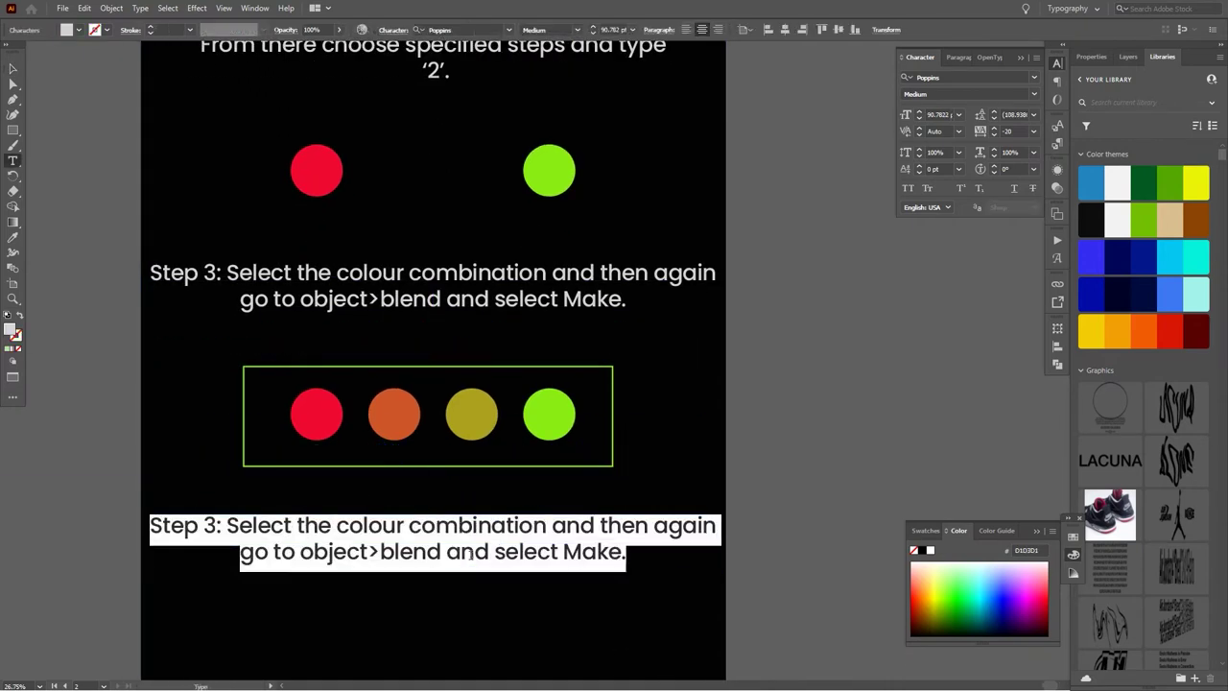
# Step: Replace the copied caption with 'Bravo we got our shades. Lets do this same process with more colours.'
pyautogui.write('Bravo we got our shades. Lets')
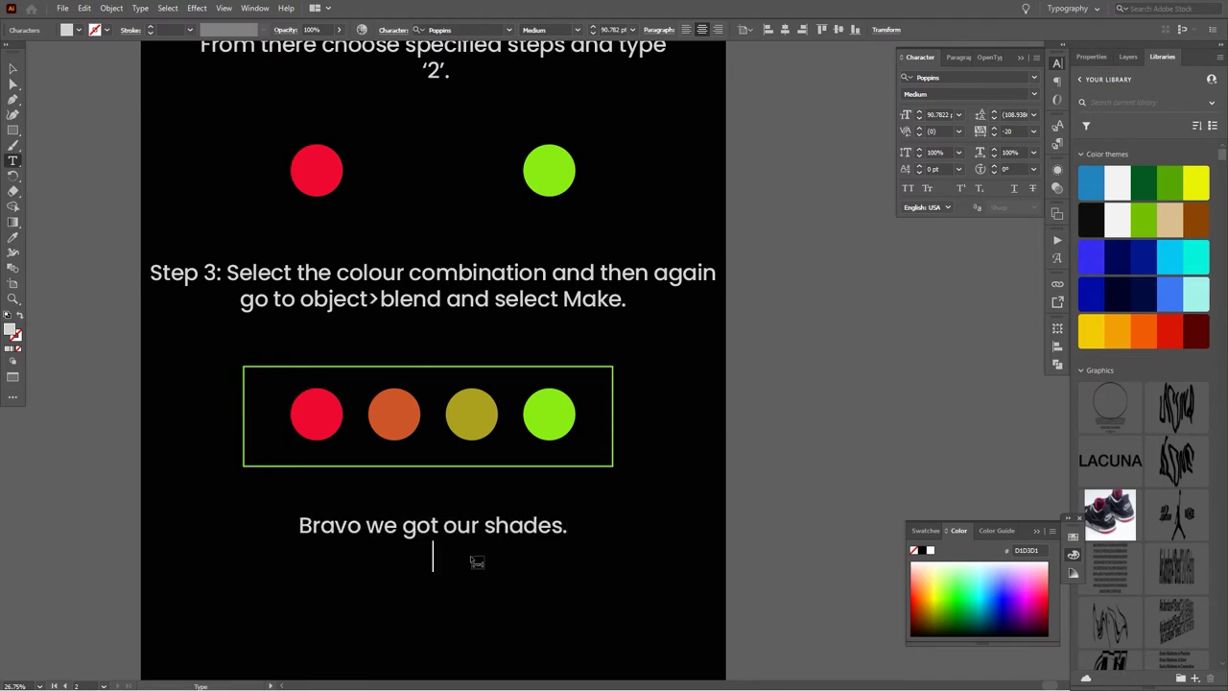
pyautogui.write(' do this same process with more col')
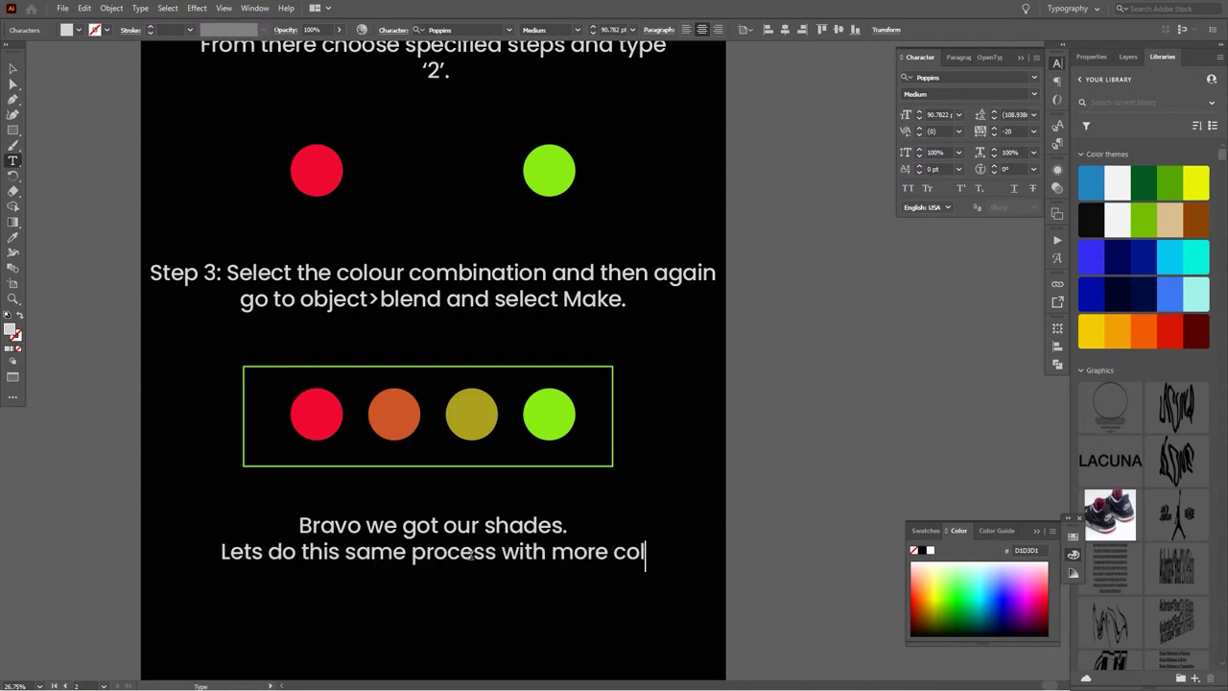
pyautogui.write('ours.')
pyautogui.press('Escape')
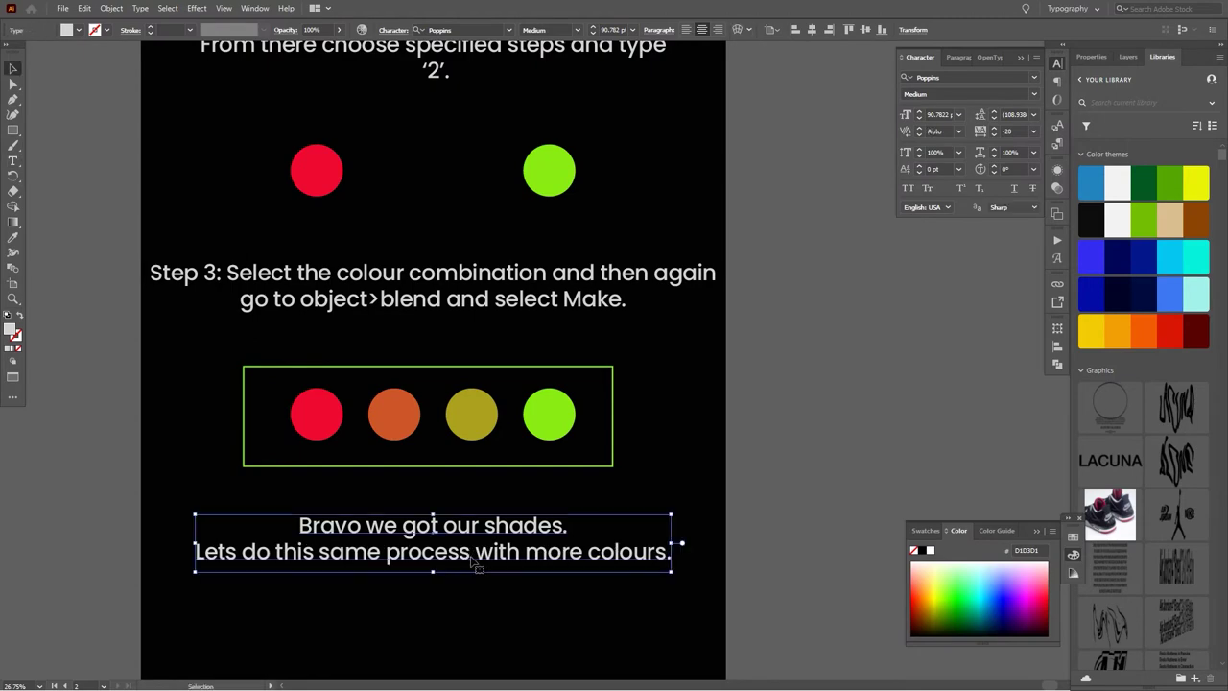
pyautogui.click(752, 489)
# Step: Copy the magenta and orange circles below the Bravo message
pyautogui.moveTo(752, 489)
pyautogui.mouseDown()
pyautogui.moveTo(719, 432)
pyautogui.moveTo(647, 458)
pyautogui.moveTo(582, 439)
pyautogui.moveTo(586, 307)
pyautogui.mouseUp()
pyautogui.click(541, 94)
pyautogui.keyDown('shift'); pyautogui.click(428, 94); pyautogui.keyUp('shift')
pyautogui.moveTo(432, 99); pyautogui.dragTo(432, 553)
# Step: Copy the Bravo message below the new circles and rewrite it to state the blend Make shortcut is CTRL+ALT+B
pyautogui.moveTo(523, 588); pyautogui.dragTo(557, 588)
pyautogui.moveTo(472, 410); pyautogui.dragTo(471, 568)
pyautogui.doubleClick(471, 568)
pyautogui.hotkey('ctrl', 'a')
pyautogui.write('B')
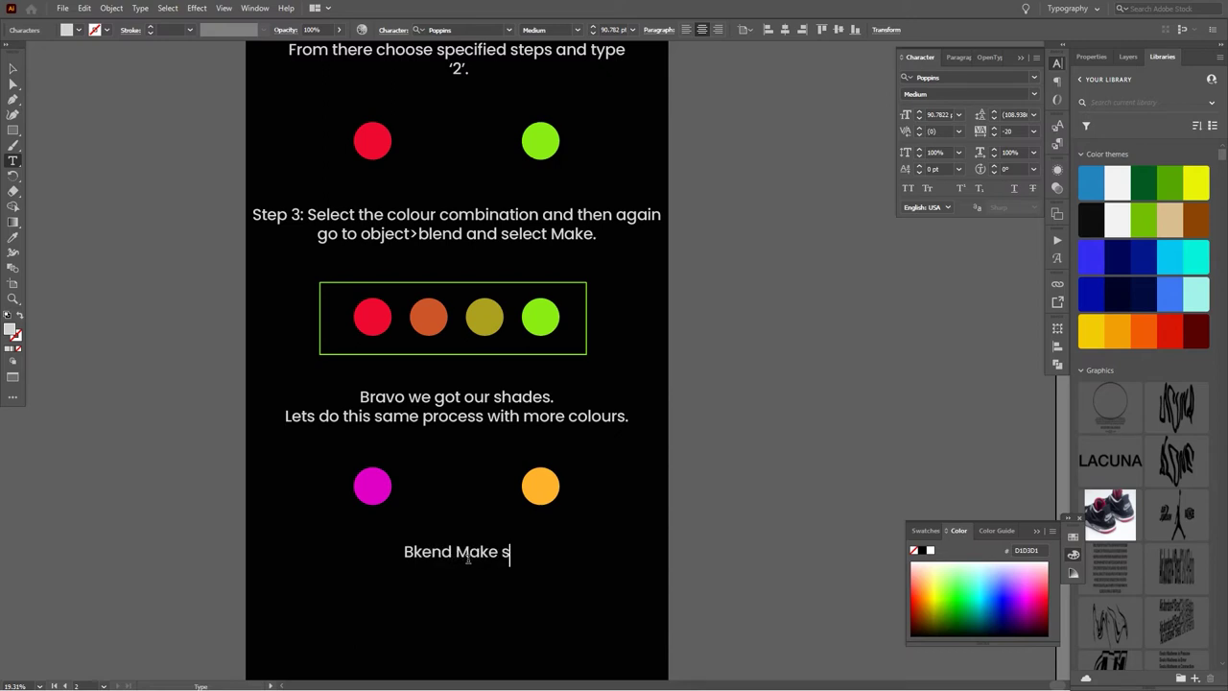
pyautogui.write('cut is:')
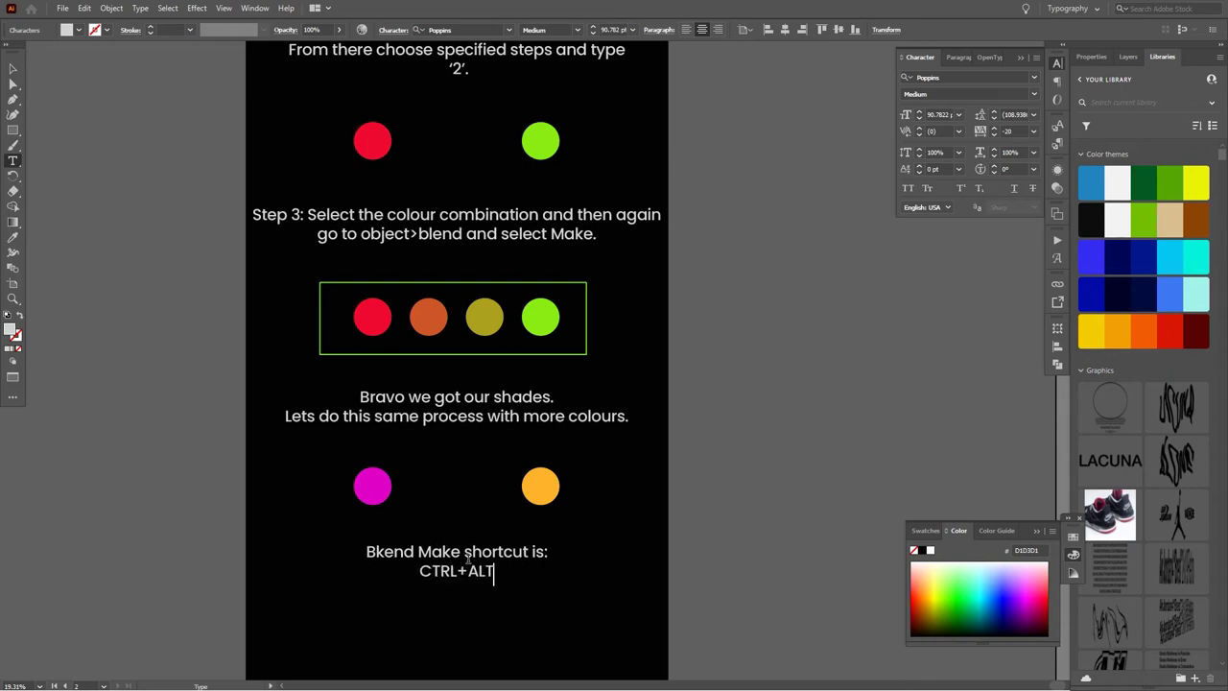
pyautogui.press('Escape')
pyautogui.scroll(-3, 467, 561)
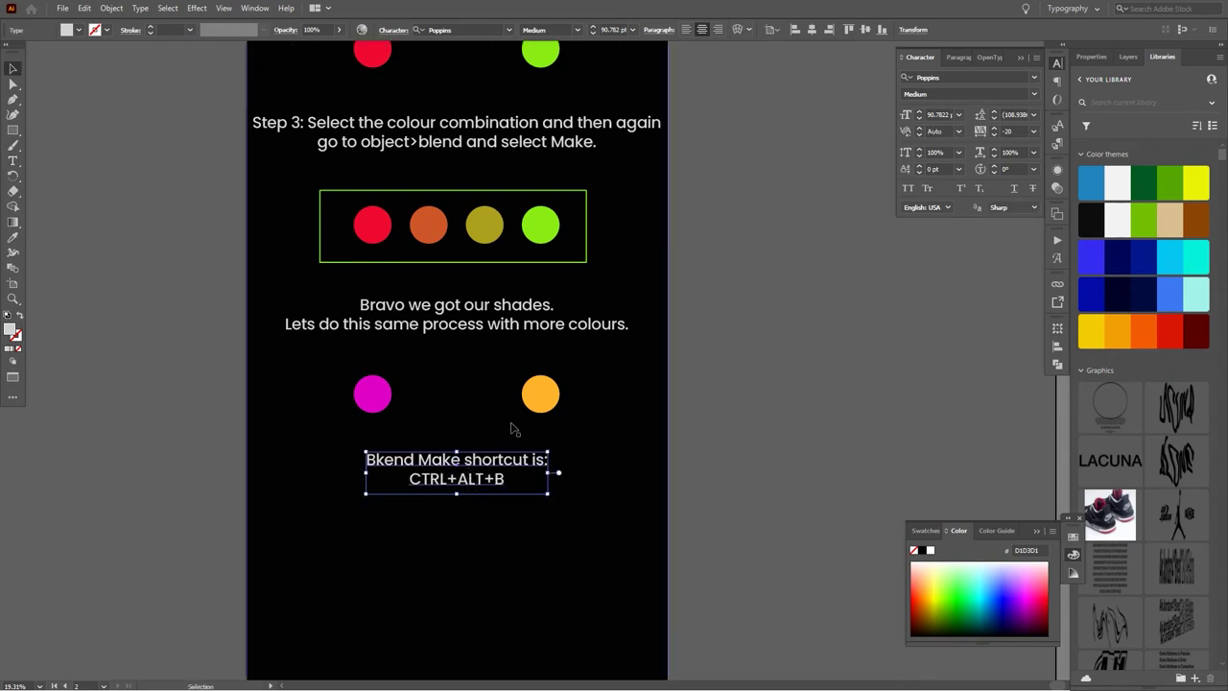
pyautogui.click(540, 394)
# Step: Blend the magenta and orange circles with Ctrl+Alt+B and copy the green frame around them
pyautogui.keyDown('shift'); pyautogui.click(387, 398); pyautogui.keyUp('shift')
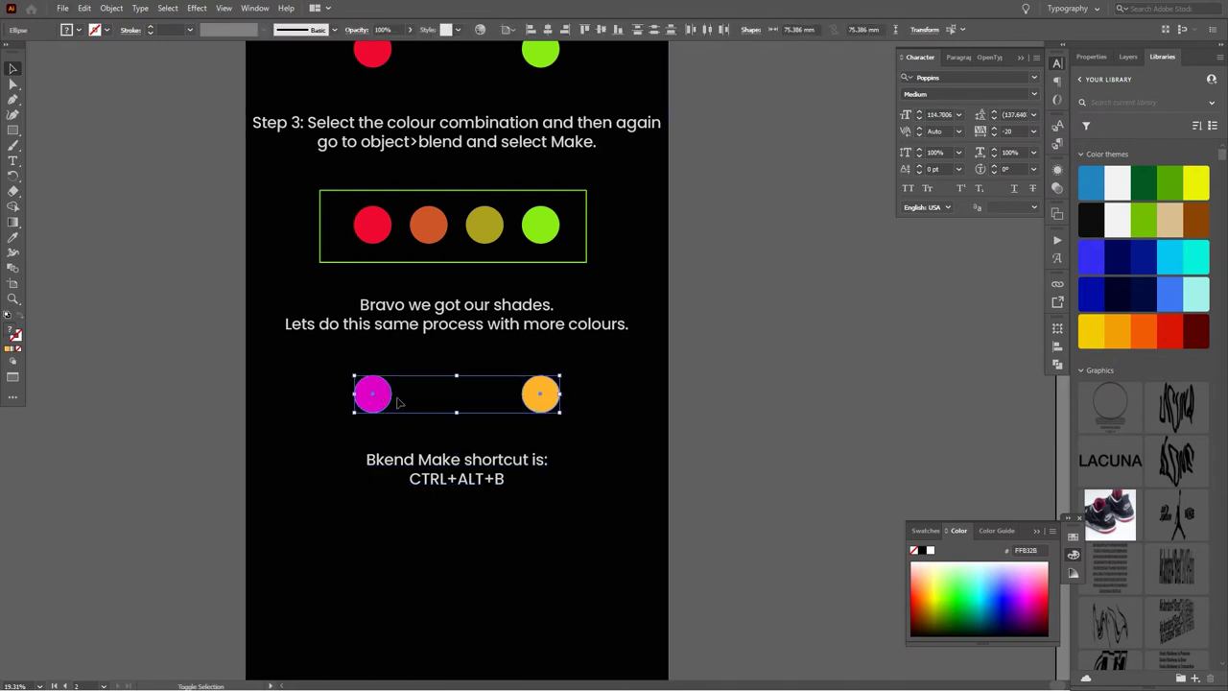
pyautogui.hotkey('ctrl', 'alt', 'b')
pyautogui.click(748, 466)
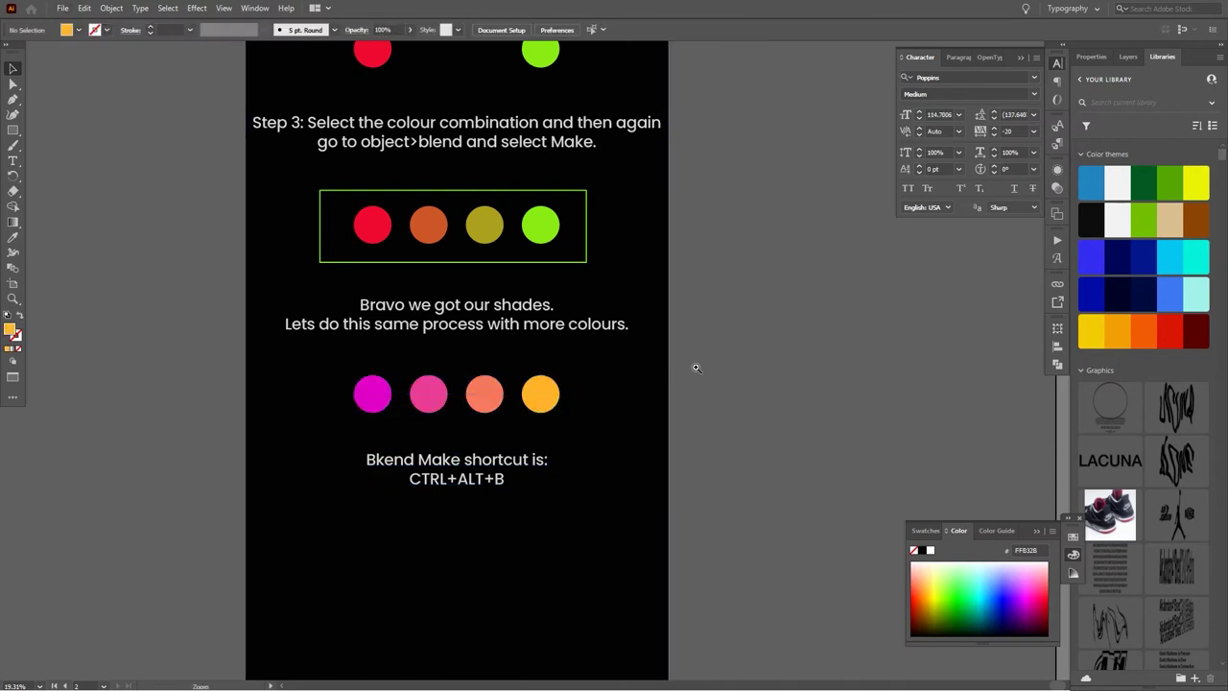
pyautogui.moveTo(587, 255); pyautogui.dragTo(603, 427)
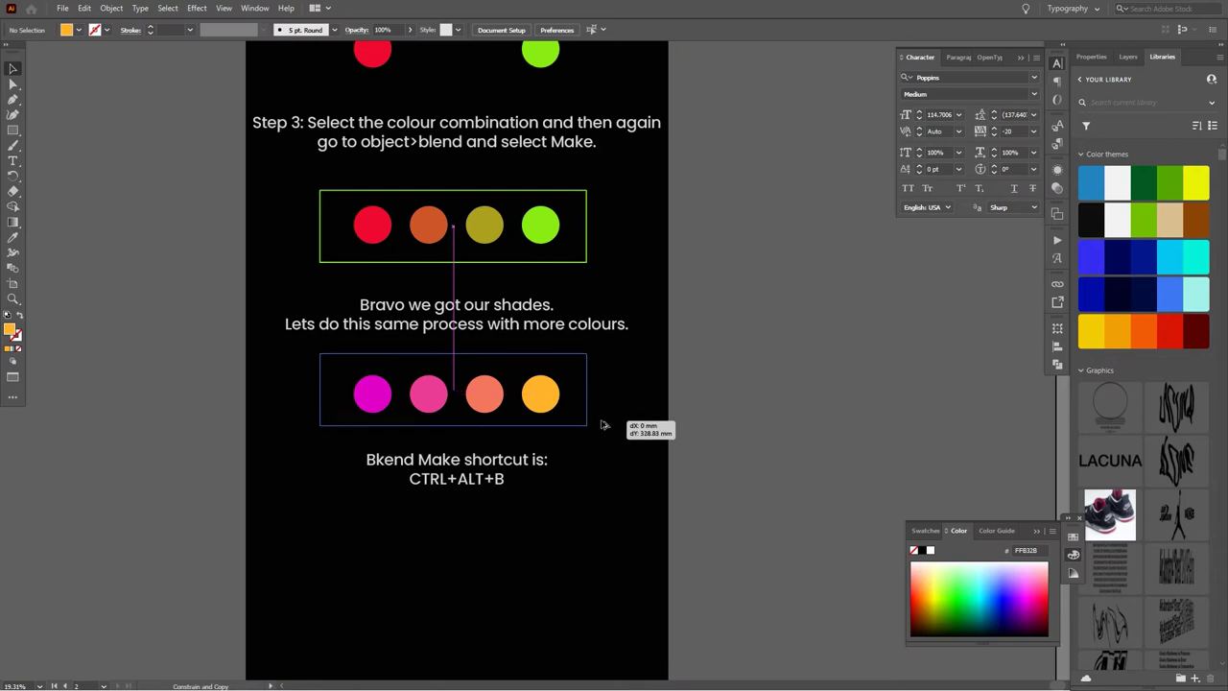
# Step: Copy the yellow and blue circles below the shortcut caption and add a green frame
pyautogui.scroll(-2, 603, 427)
pyautogui.scroll(-2, 576, 279)
pyautogui.click(496, 74)
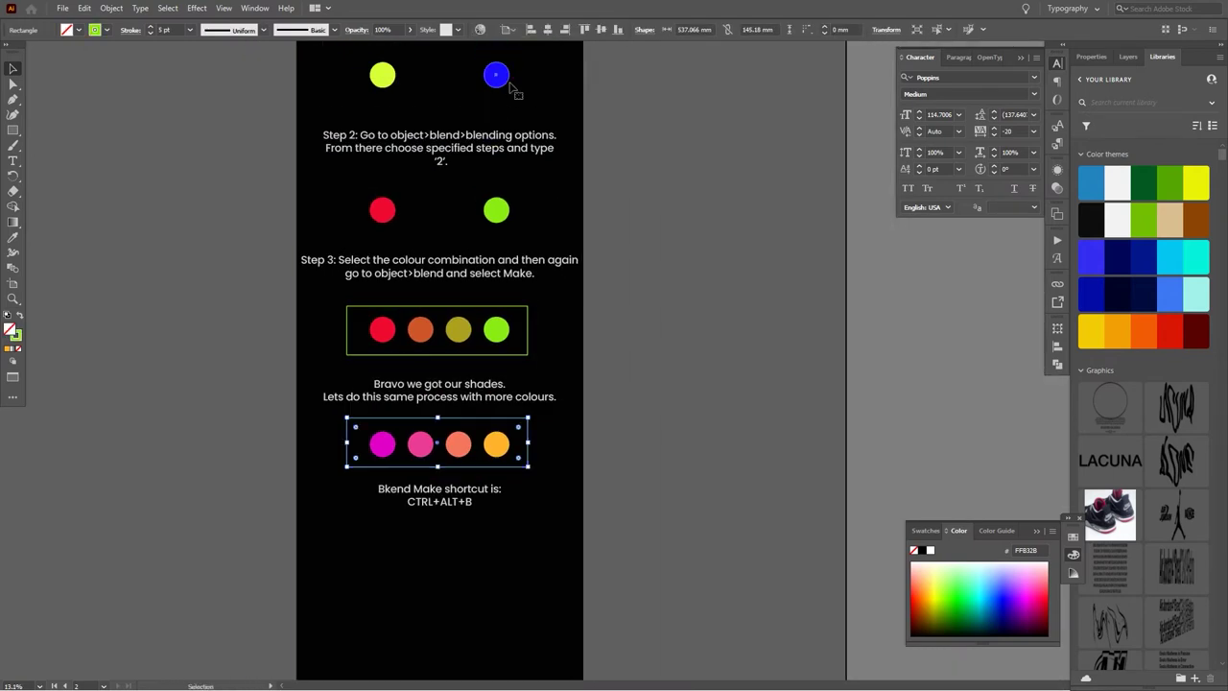
pyautogui.keyDown('shift'); pyautogui.click(386, 79); pyautogui.keyUp('shift')
pyautogui.moveTo(386, 77); pyautogui.dragTo(446, 530)
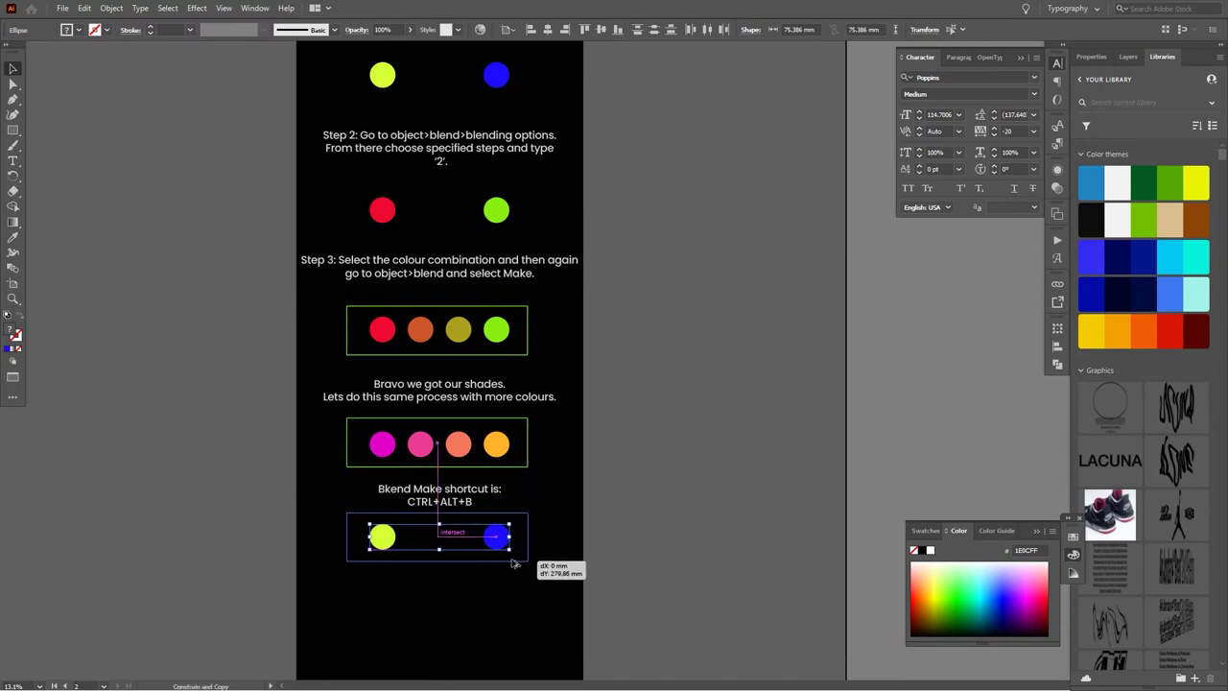
pyautogui.moveTo(509, 549)
pyautogui.mouseDown()
pyautogui.moveTo(529, 561)
pyautogui.moveTo(515, 563)
pyautogui.mouseUp()
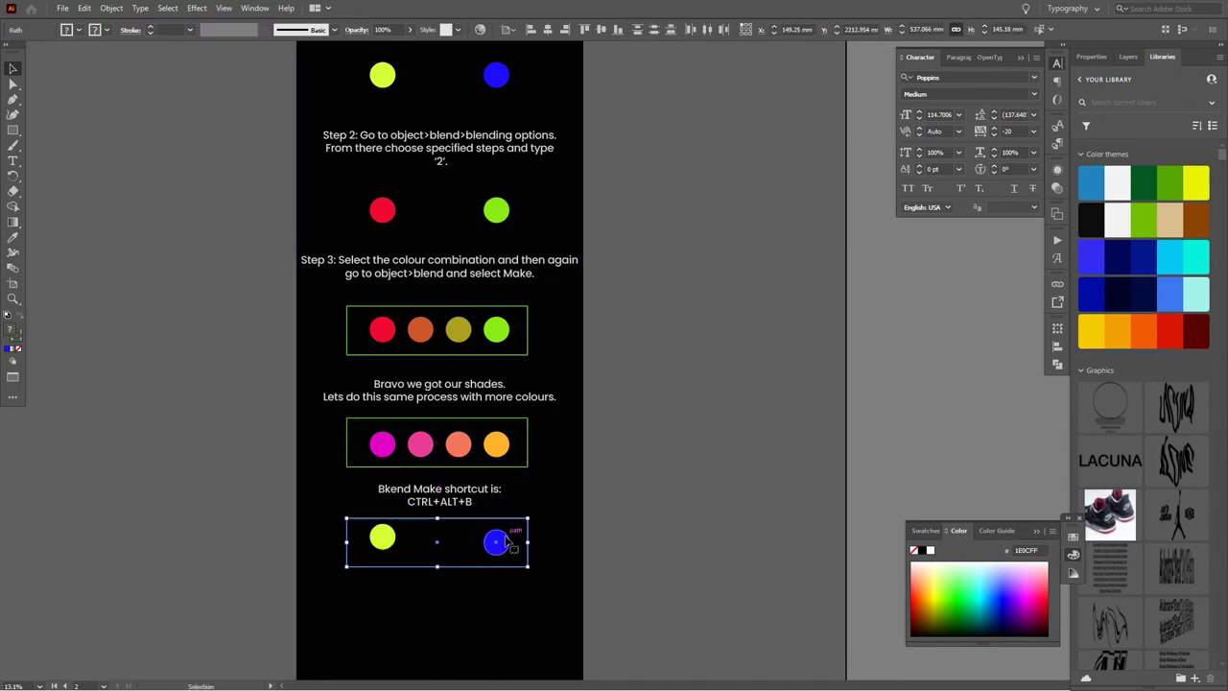
# Step: Blend the yellow and blue circles into four shades, then zoom out to the whole artboard
pyautogui.click(489, 571)
pyautogui.click(488, 547)
pyautogui.keyDown('shift'); pyautogui.click(386, 544); pyautogui.keyUp('shift')
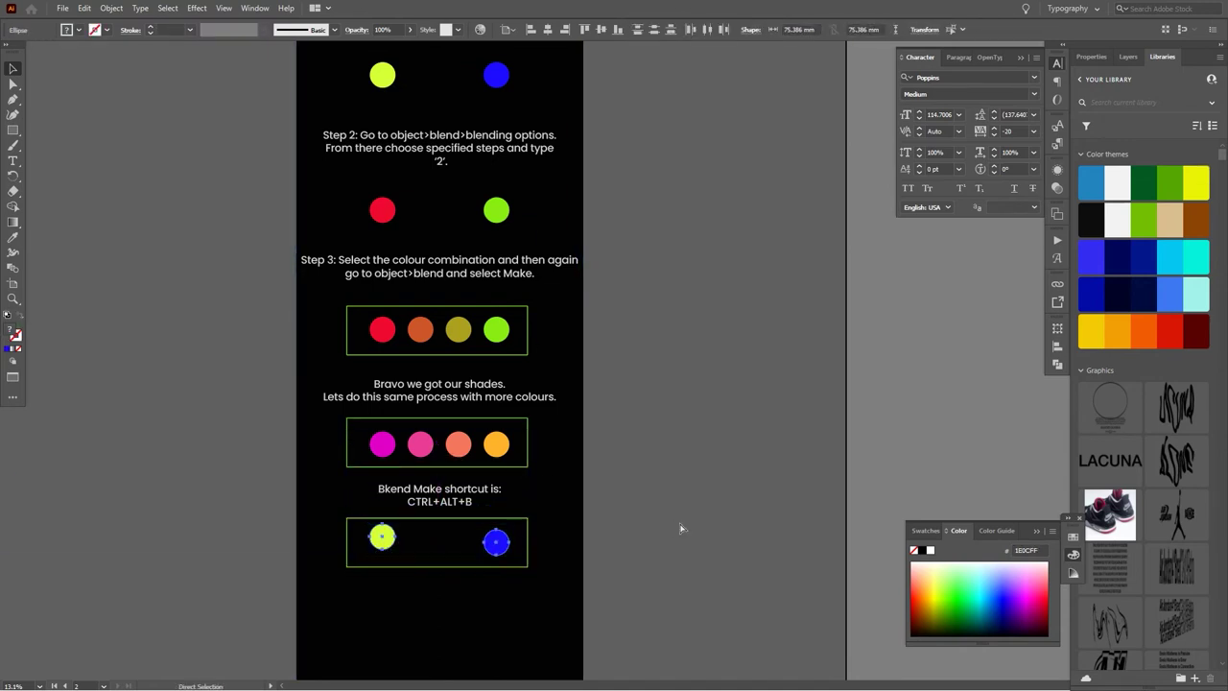
pyautogui.click(497, 544)
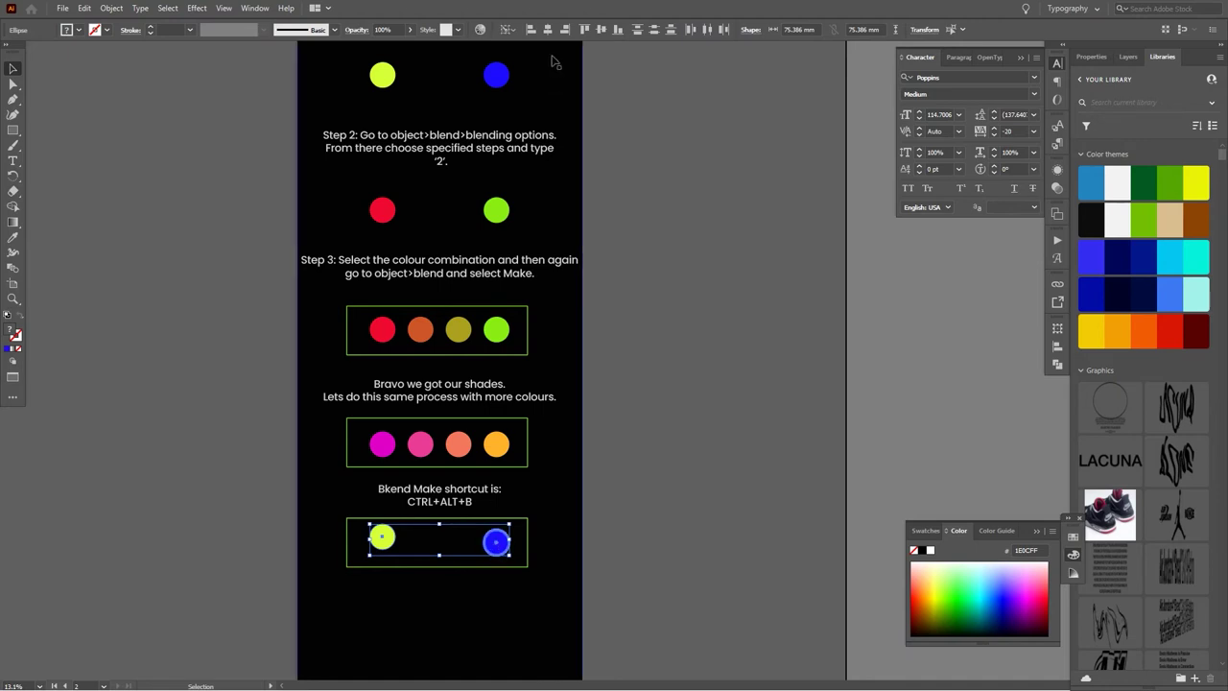
pyautogui.hotkey('ctrl', 'alt', 'b')
pyautogui.click(817, 484)
pyautogui.press('z')
pyautogui.moveTo(713, 468)
pyautogui.mouseDown()
pyautogui.moveTo(615, 428)
pyautogui.moveTo(542, 472)
pyautogui.mouseUp()
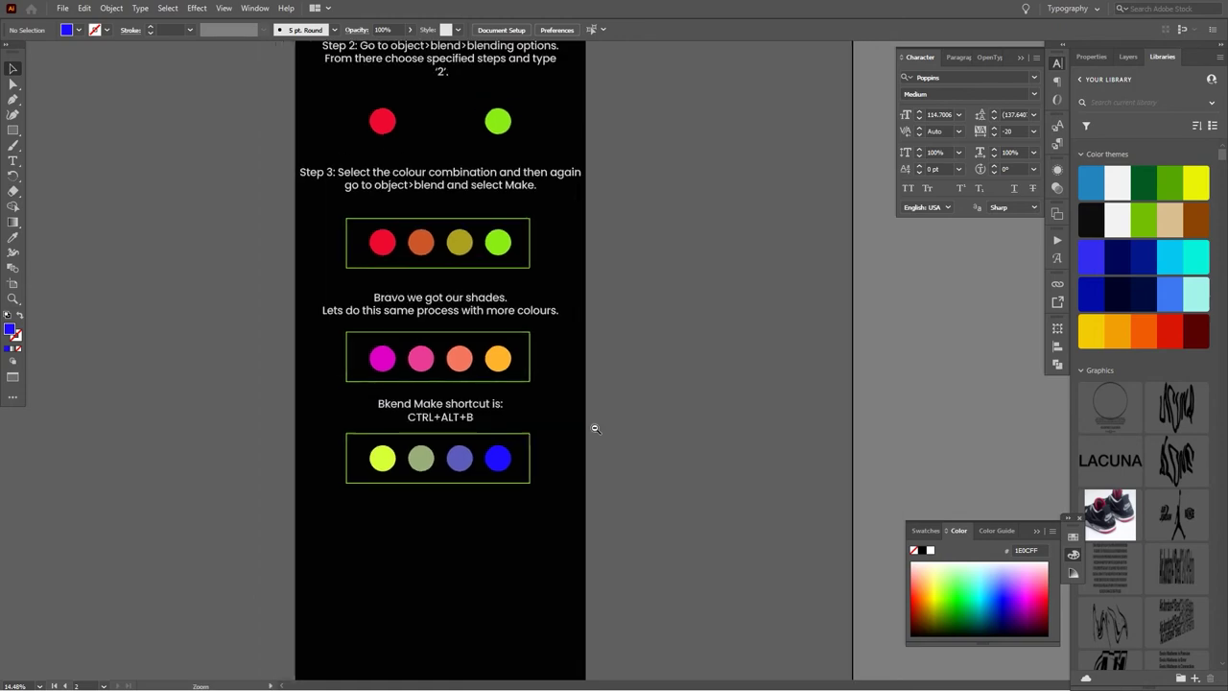
pyautogui.moveTo(518, 314); pyautogui.dragTo(407, 105)
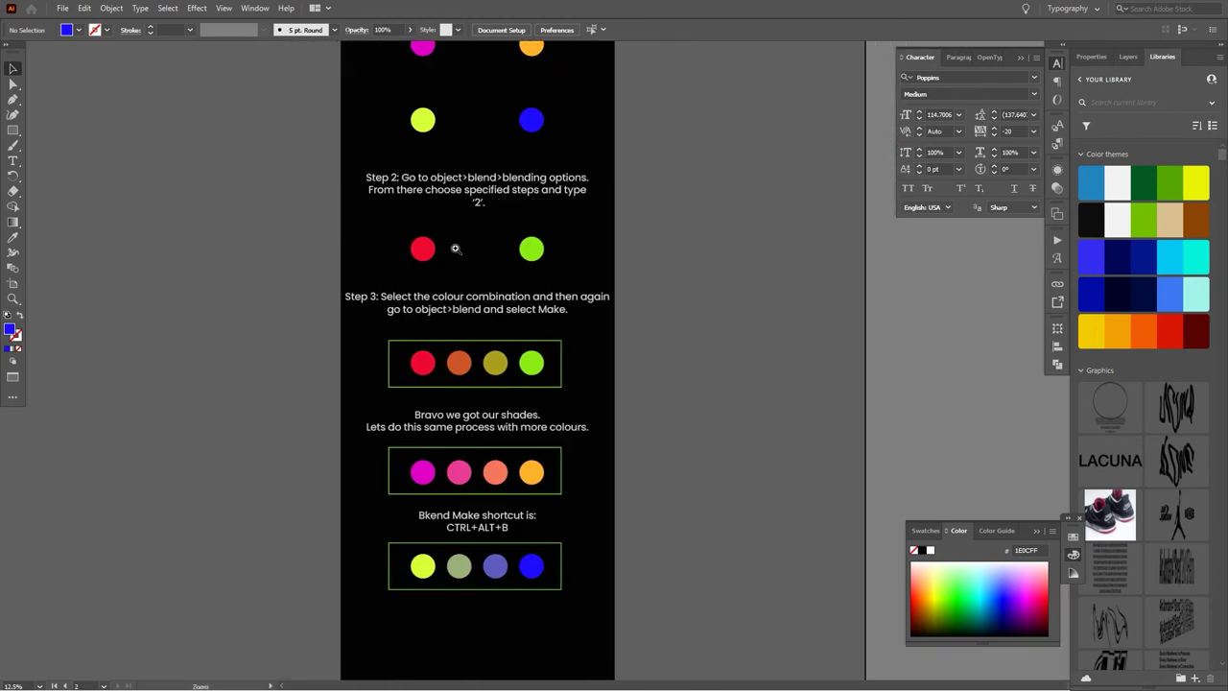
# Step: Copy the red–magenta and green–orange circle pairs to the bottom of the artboard
pyautogui.press('v')
pyautogui.click(380, 72)
pyautogui.keyDown('shift'); pyautogui.click(387, 125); pyautogui.keyUp('shift')
pyautogui.moveTo(382, 72); pyautogui.dragTo(364, 571)
pyautogui.click(461, 72)
pyautogui.keyDown('shift'); pyautogui.click(461, 128); pyautogui.keyUp('shift')
pyautogui.moveTo(460, 73); pyautogui.dragTo(444, 574)
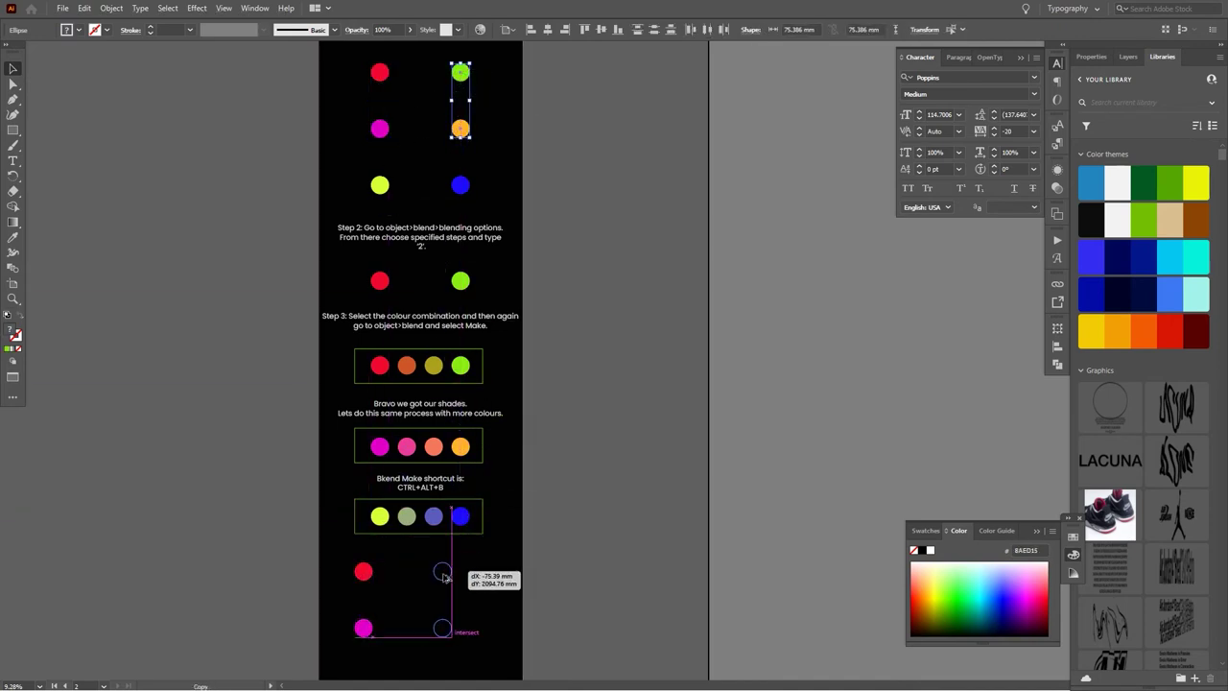
# Step: Copy the magenta–yellow and orange–blue circle pairs further down beside them
pyautogui.scroll(-1, 372, 108)
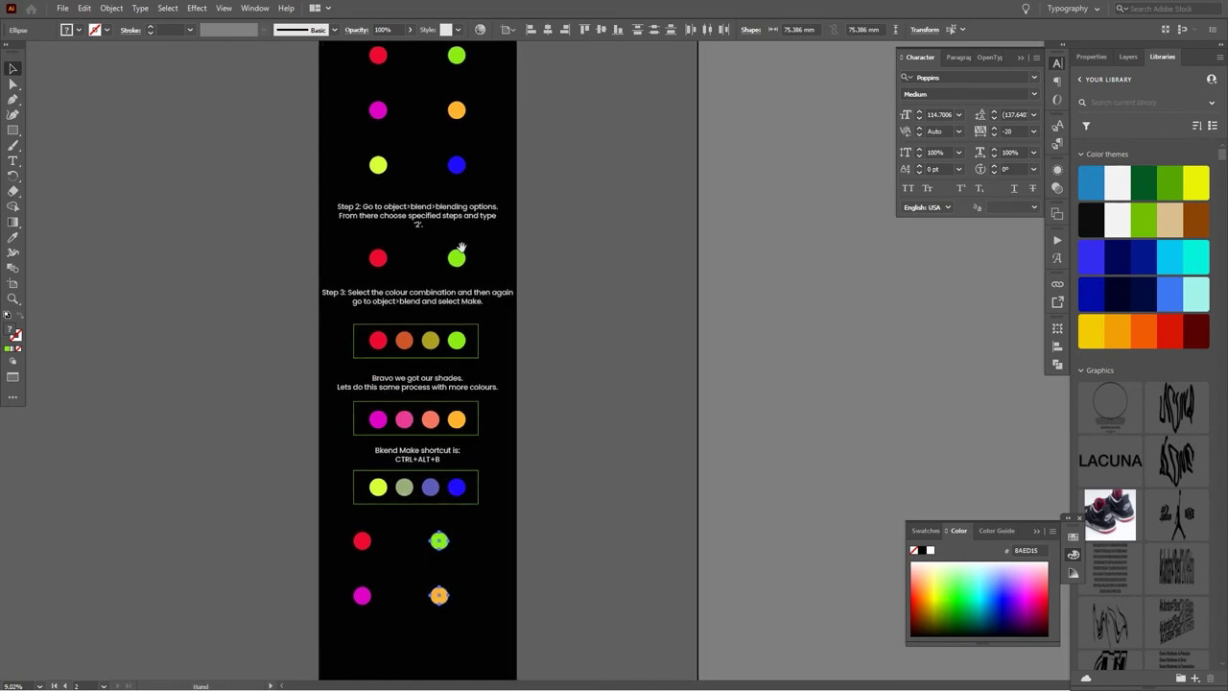
pyautogui.keyDown('shift'); pyautogui.click(378, 165); pyautogui.keyUp('shift')
pyautogui.moveTo(384, 120)
pyautogui.mouseDown()
pyautogui.moveTo(474, 480)
pyautogui.moveTo(409, 604)
pyautogui.moveTo(406, 592)
pyautogui.mouseUp()
pyautogui.scroll(-1, 439, 507)
pyautogui.click(455, 157)
pyautogui.keyDown('shift'); pyautogui.click(455, 102); pyautogui.keyUp('shift')
pyautogui.moveTo(455, 103); pyautogui.dragTo(482, 597)
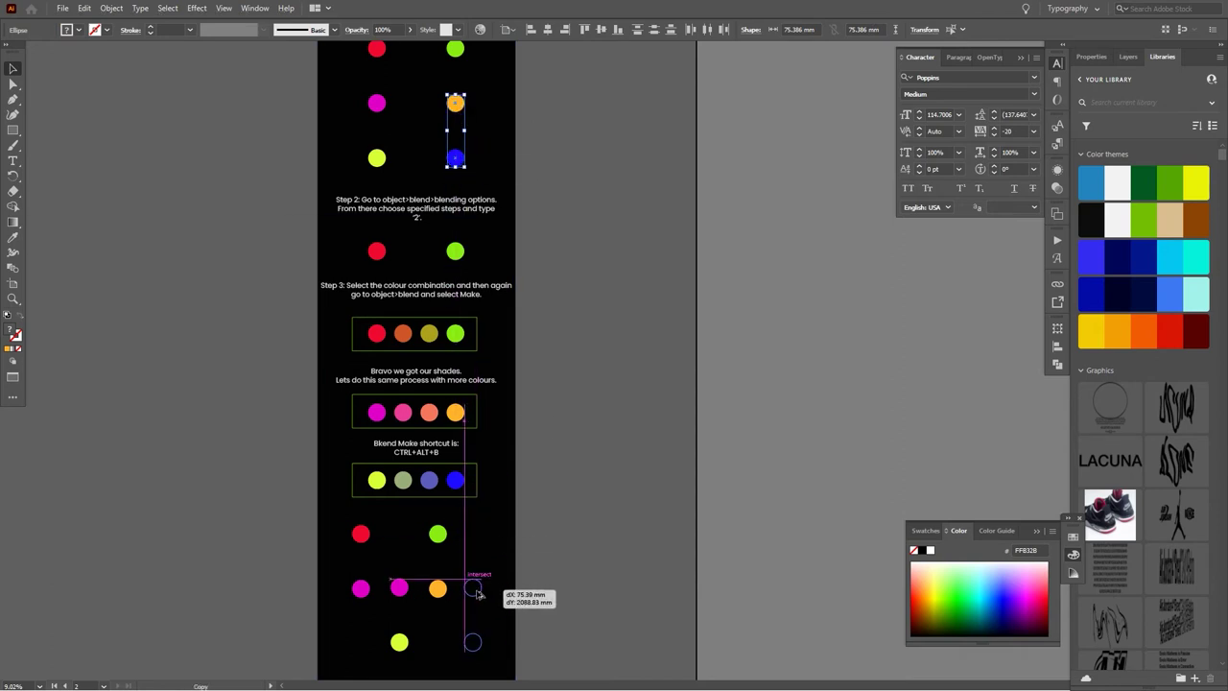
pyautogui.scroll(3, 542, 538)
pyautogui.scroll(-2, 431, 412)
# Step: Blend the red–magenta and magenta–yellow vertical pairs into four-shade columns
pyautogui.click(241, 307)
pyautogui.keyDown('shift'); pyautogui.click(246, 428); pyautogui.keyUp('shift')
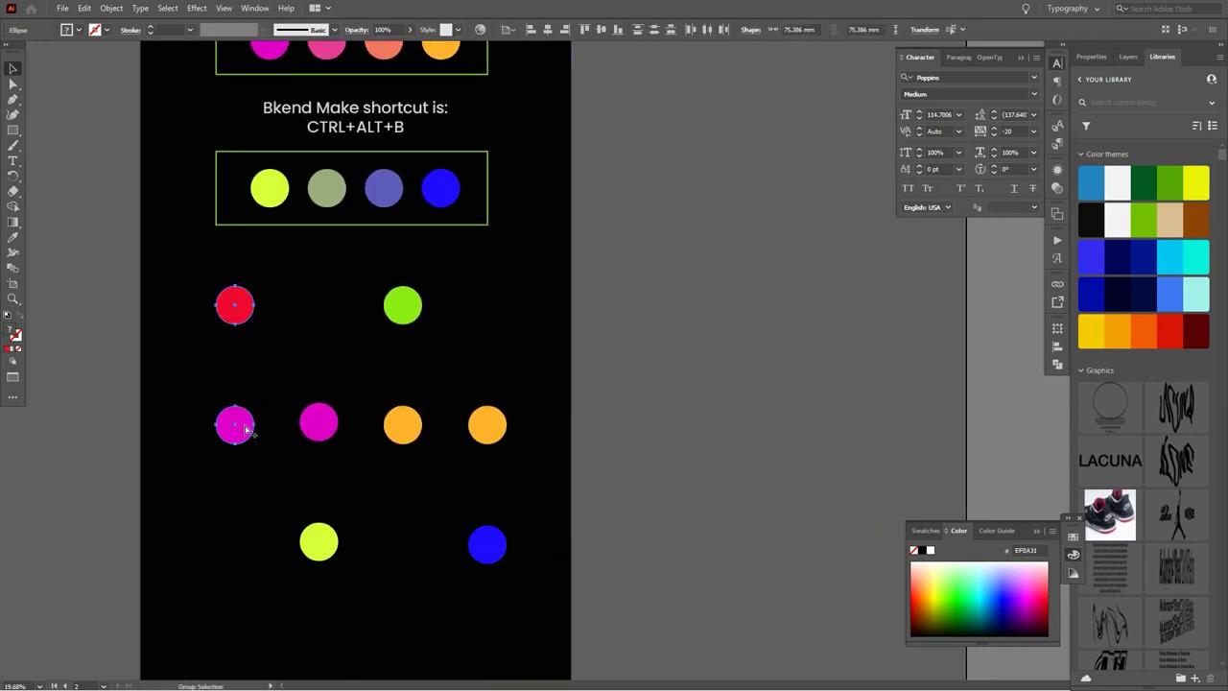
pyautogui.hotkey('ctrl', 'alt', 'b')
pyautogui.click(318, 422)
pyautogui.keyDown('shift'); pyautogui.click(316, 543); pyautogui.keyUp('shift')
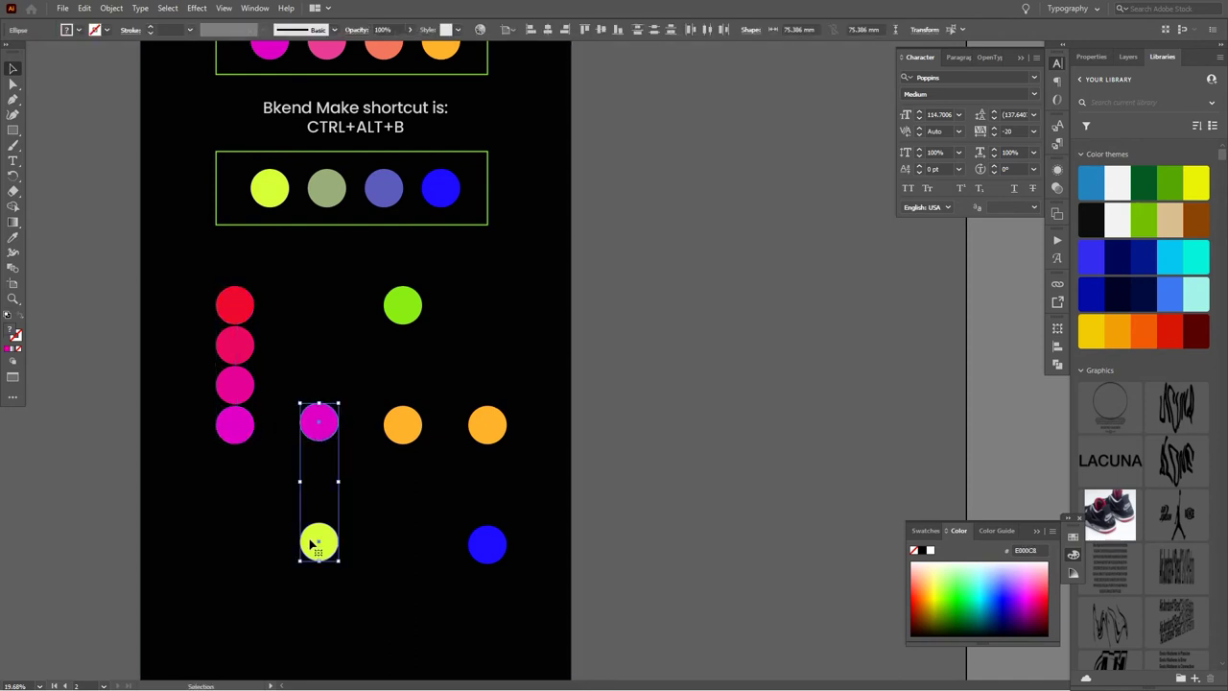
pyautogui.hotkey('ctrl', 'alt', 'b')
# Step: Blend the green–orange and orange–blue vertical pairs into four-shade columns
pyautogui.click(407, 303)
pyautogui.keyDown('shift'); pyautogui.click(415, 424); pyautogui.keyUp('shift')
pyautogui.hotkey('ctrl', 'alt', 'b')
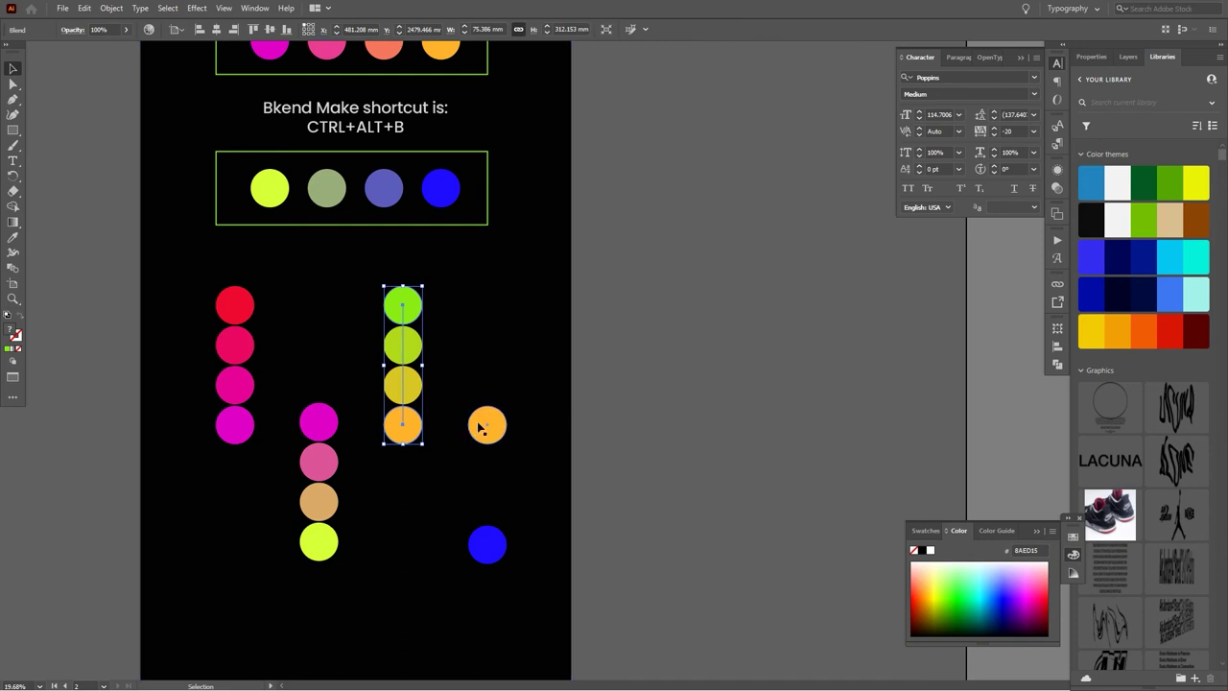
pyautogui.click(487, 425)
pyautogui.keyDown('shift'); pyautogui.click(489, 567); pyautogui.keyUp('shift')
pyautogui.hotkey('ctrl', 'alt', 'b')
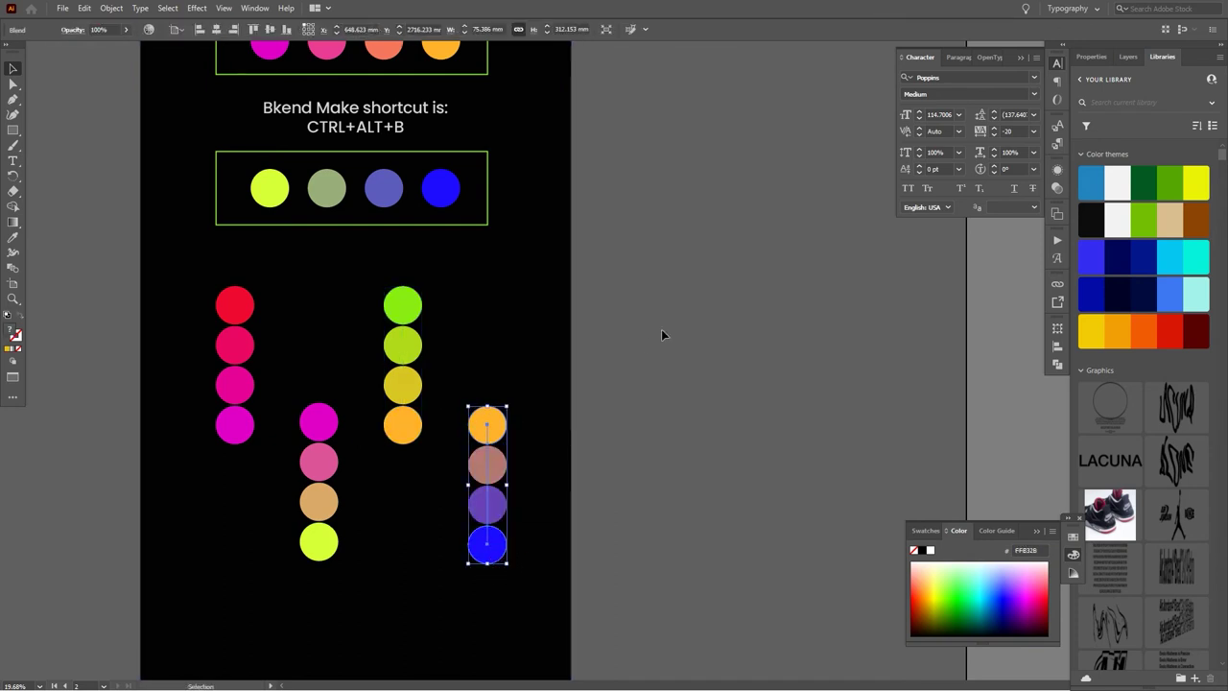
pyautogui.click(661, 329)
pyautogui.scroll(-1, 563, 354)
# Step: Draw a green outlined rectangle frame around the left circle column
pyautogui.press('m')
pyautogui.moveTo(199, 251); pyautogui.dragTo(275, 459)
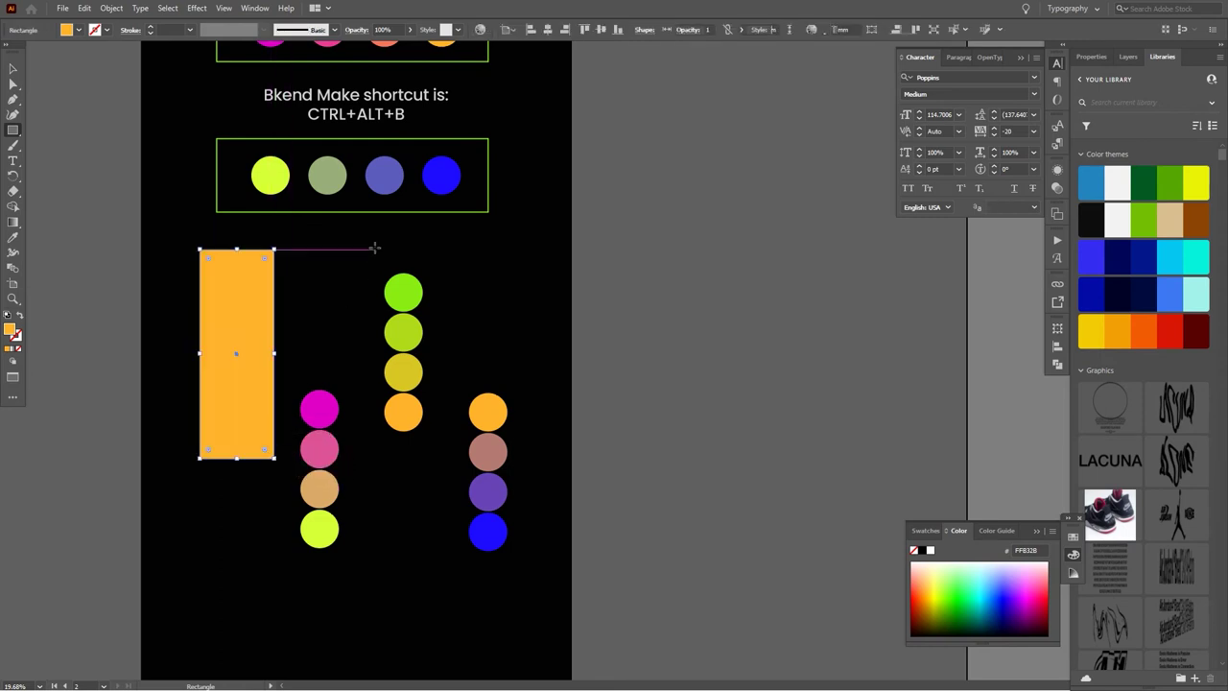
pyautogui.hotkey('shift', 'x')
pyautogui.click(19, 69)
pyautogui.click(173, 199)
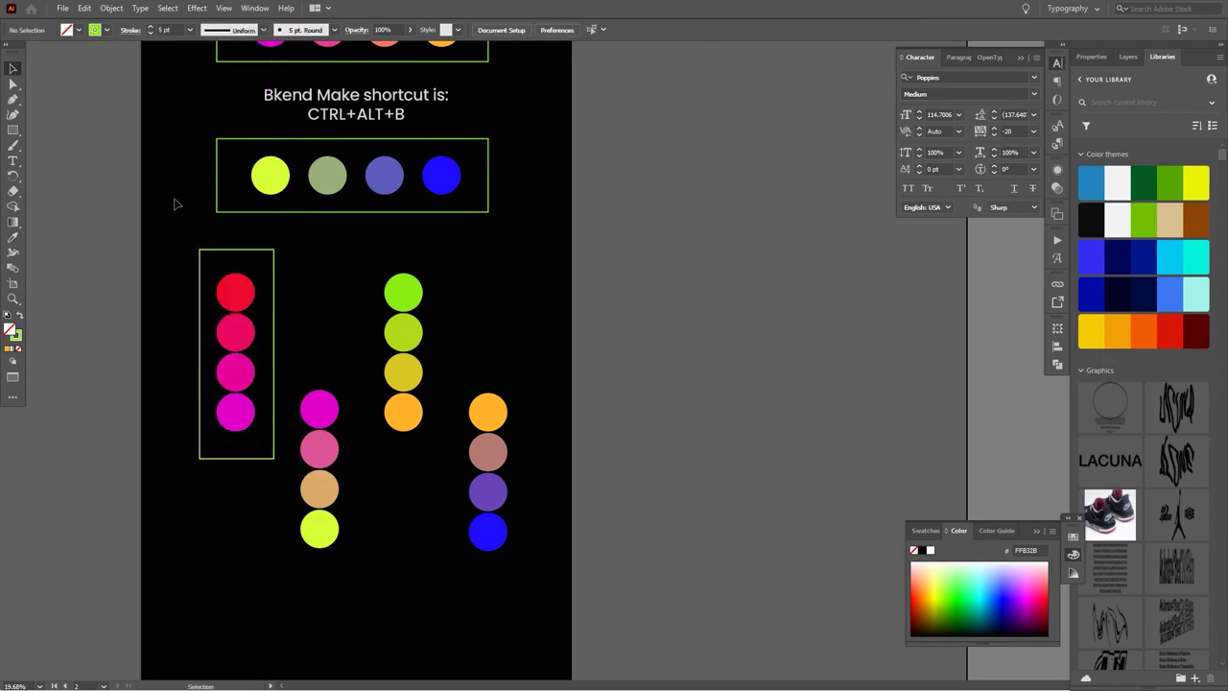
# Step: Duplicate the frame around the green, pink-to-yellow and orange-to-blue columns
pyautogui.moveTo(274, 316); pyautogui.dragTo(445, 331)
pyautogui.moveTo(368, 333); pyautogui.dragTo(284, 450)
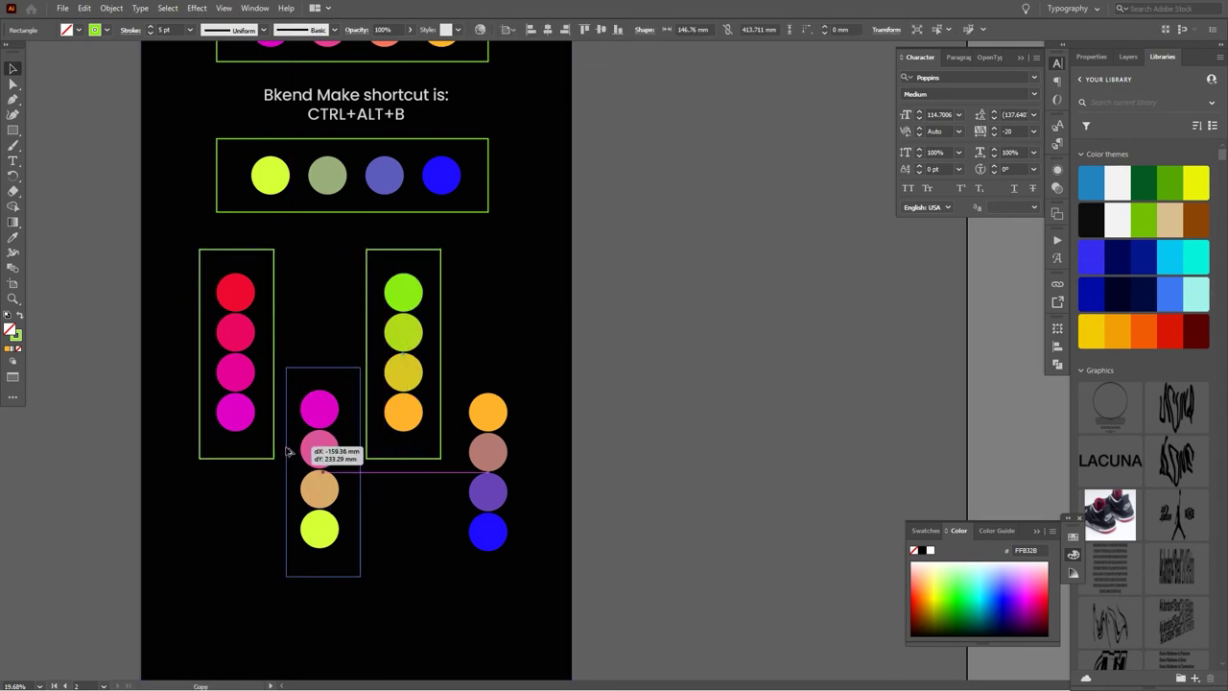
pyautogui.moveTo(357, 543); pyautogui.dragTo(526, 543)
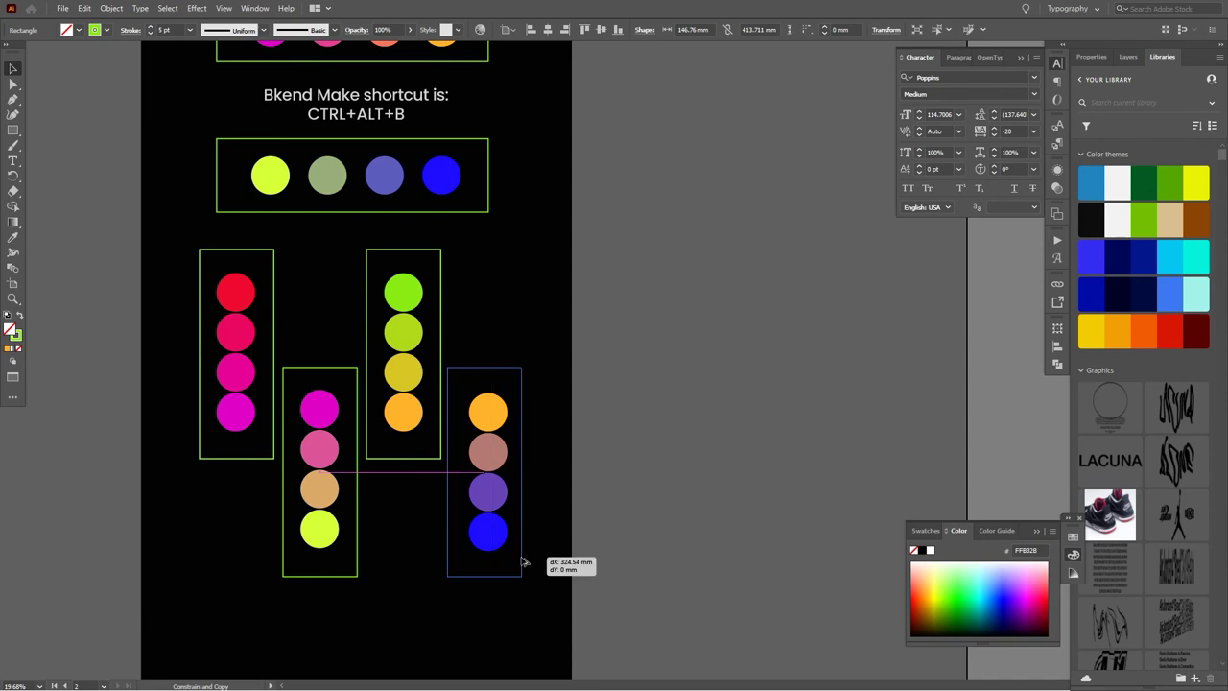
pyautogui.click(733, 453)
pyautogui.scroll(-2, 702, 460)
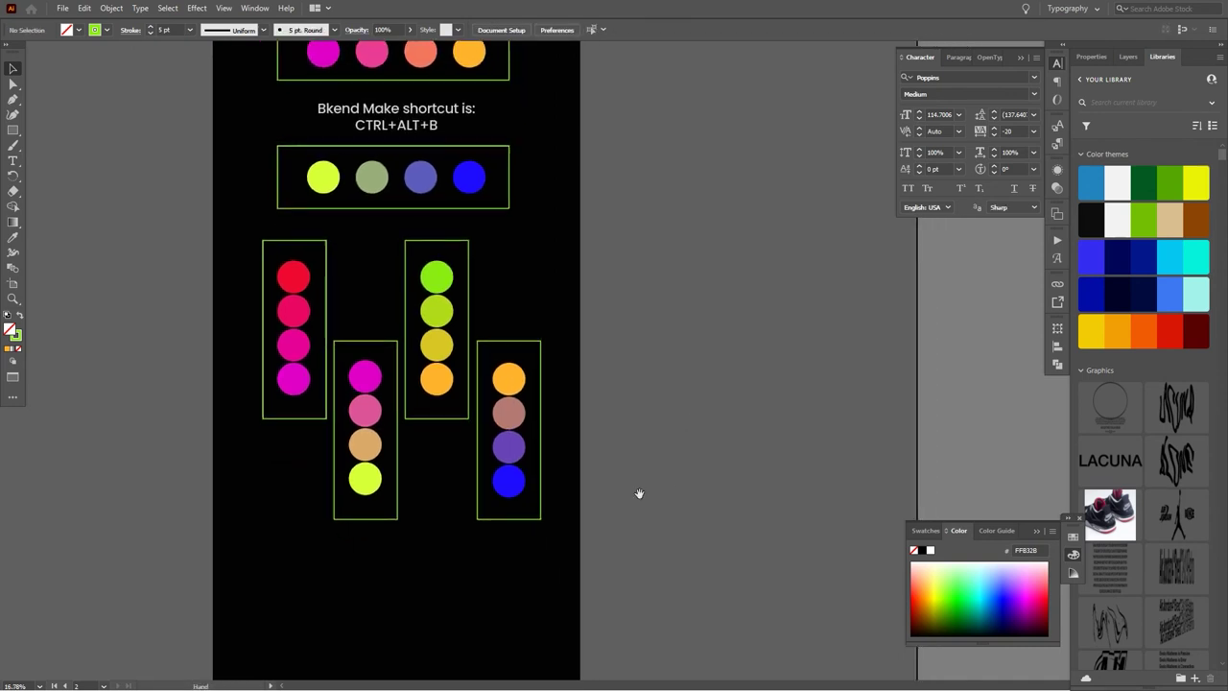
# Step: Copy the shortcut caption below the columns and rewrite it as 'Isnt it the easy and the best way to get all your colour shades!!'
pyautogui.moveTo(434, 114); pyautogui.dragTo(436, 586)
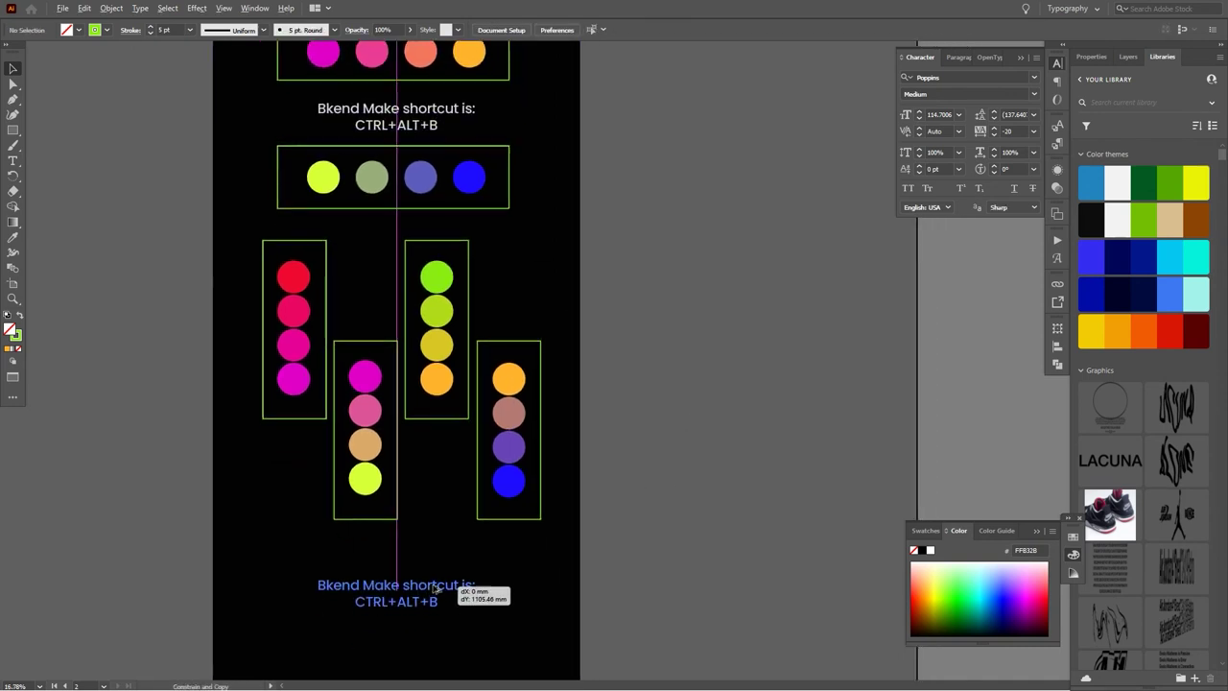
pyautogui.tripleClick(436, 579)
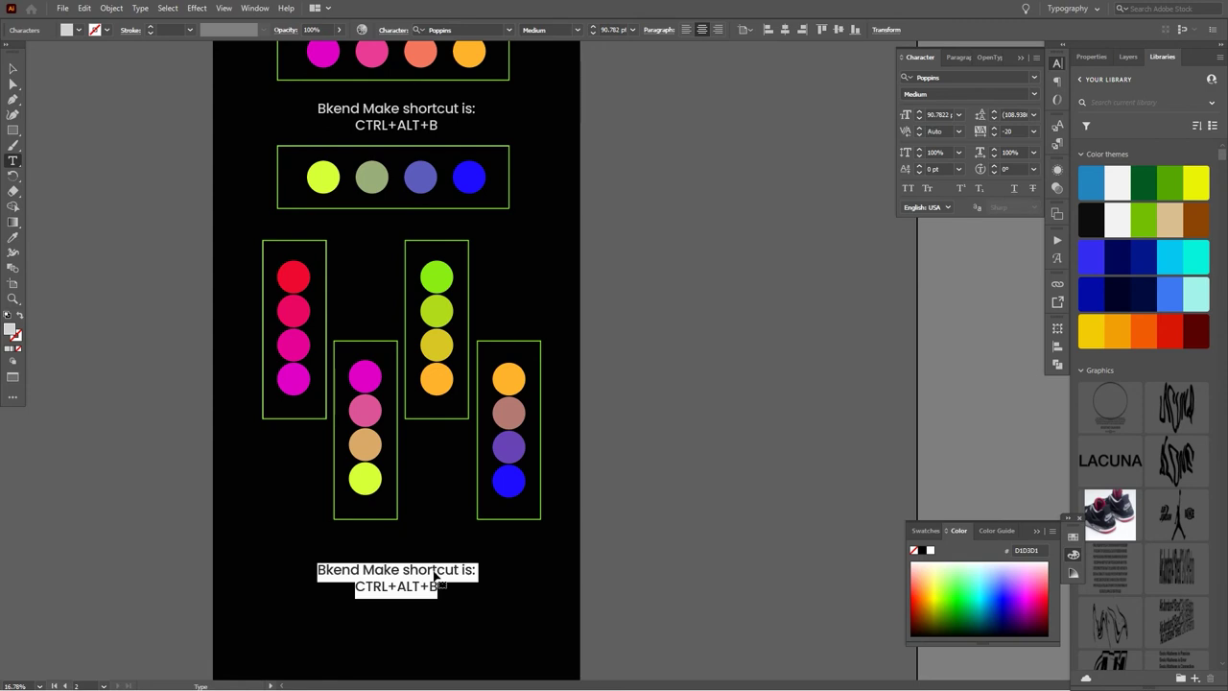
pyautogui.write('D')
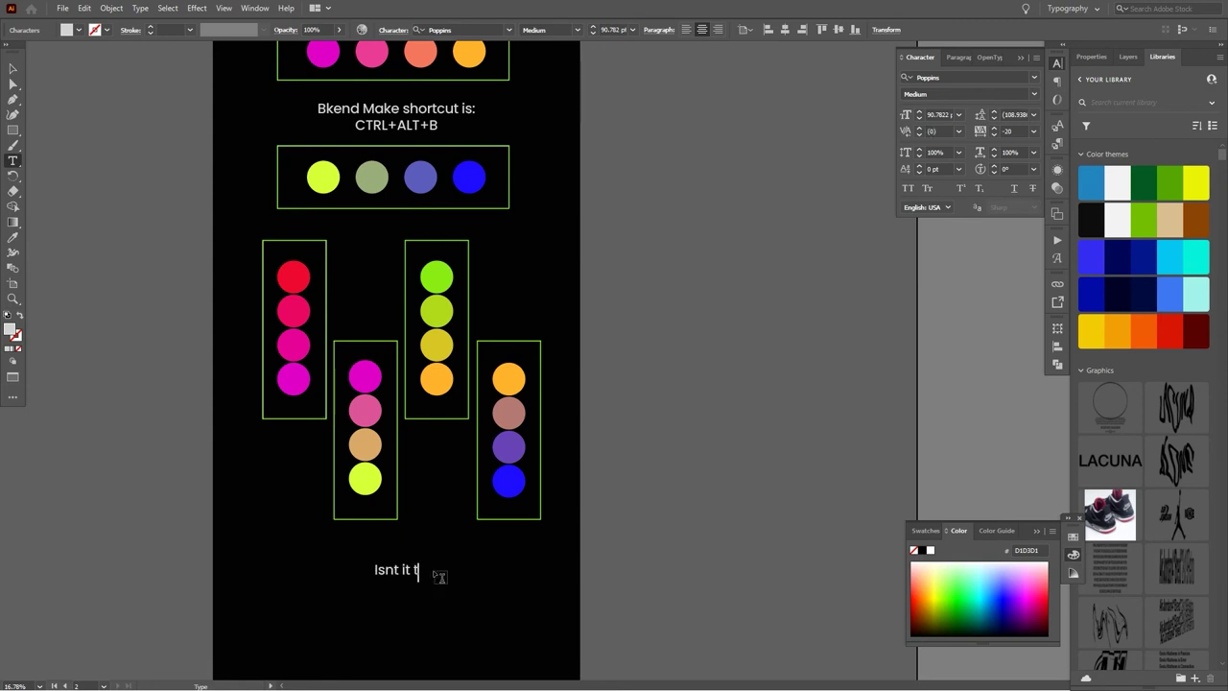
pyautogui.write(' and the best way to ')
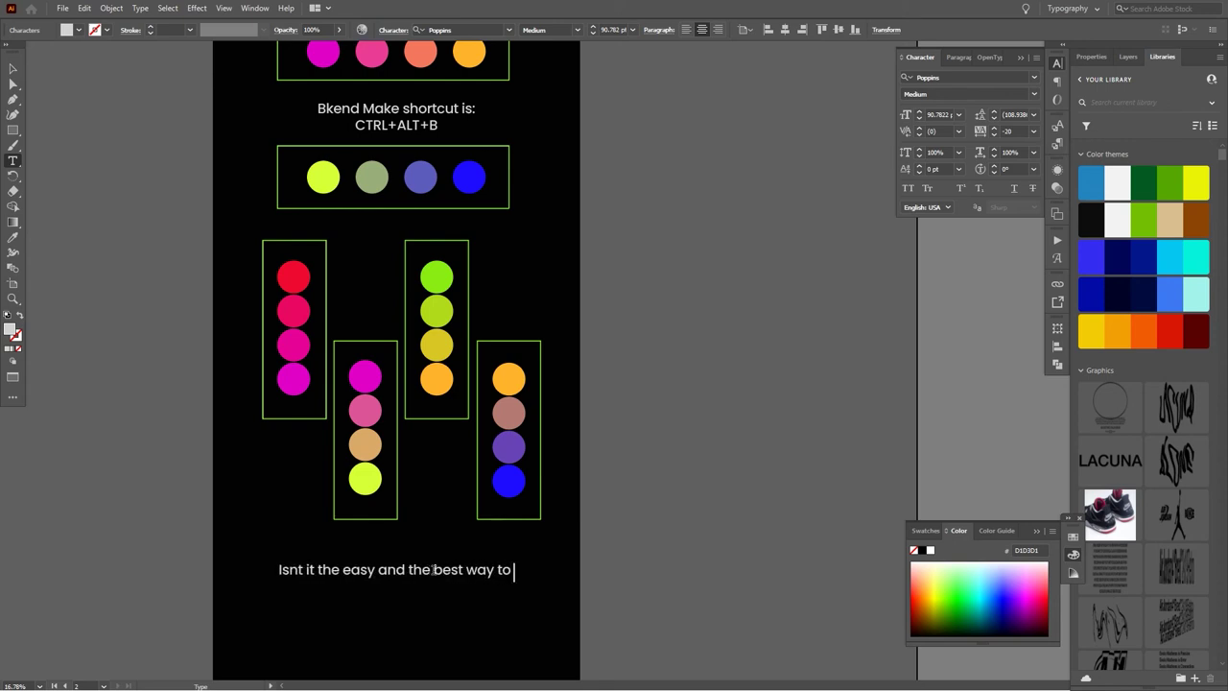
pyautogui.write('get')
pyautogui.press('Return')
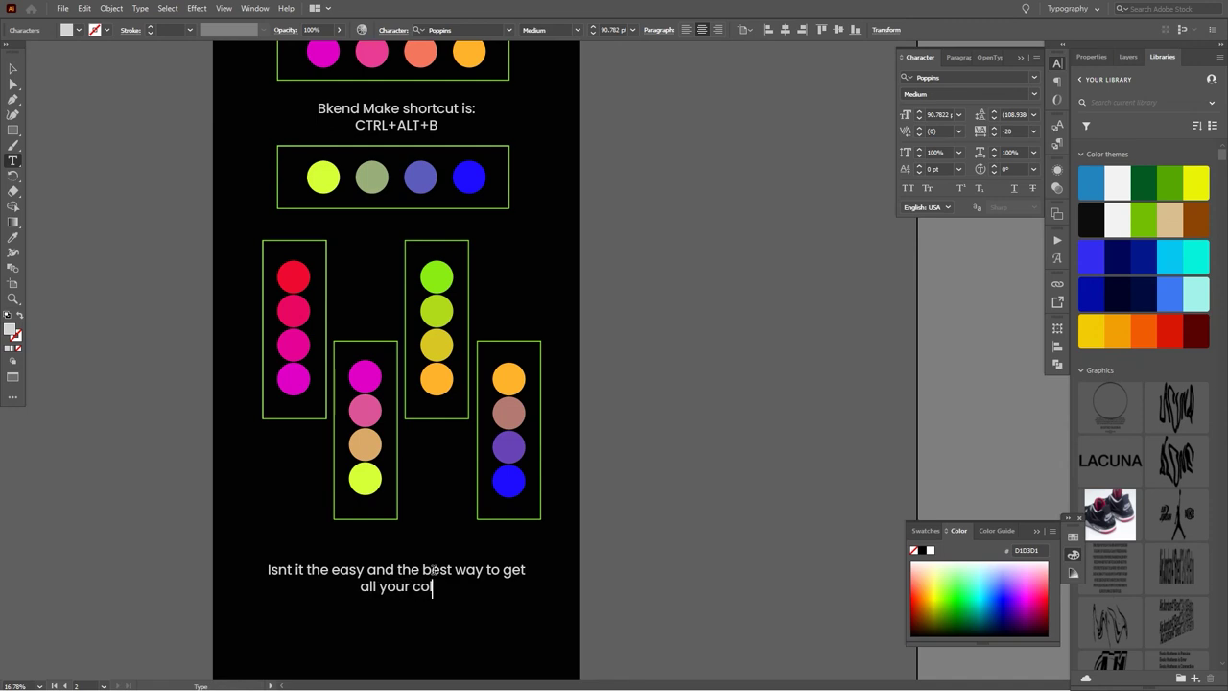
pyautogui.write('our shades')
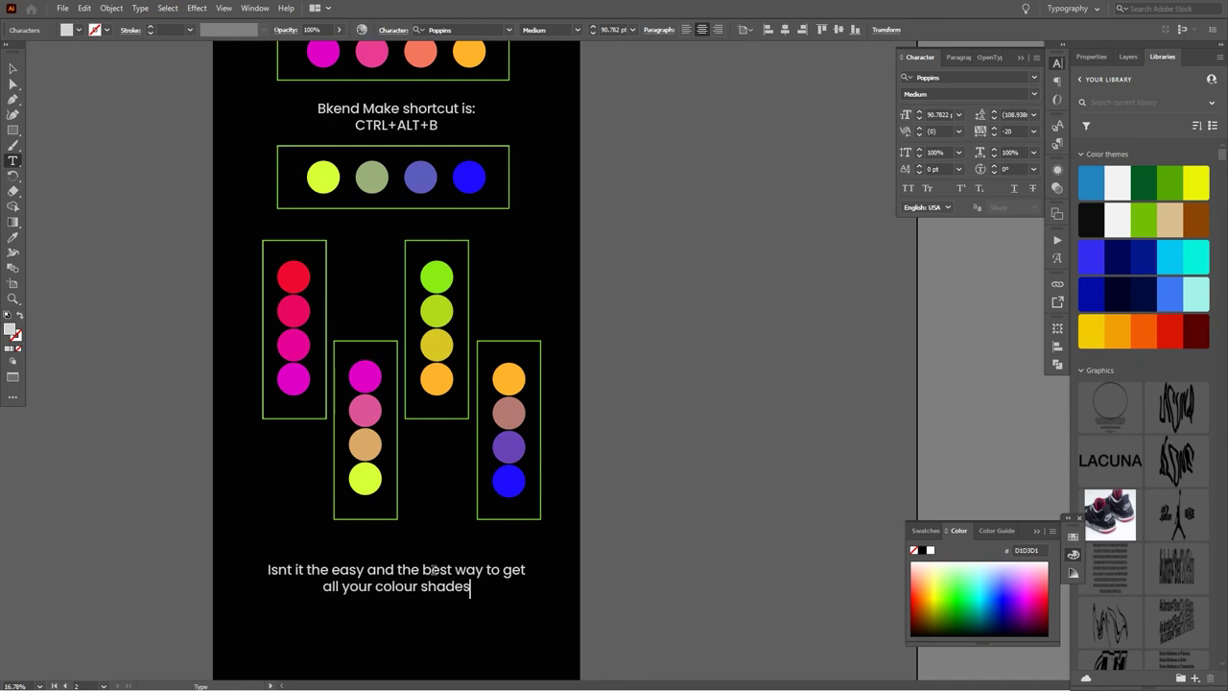
pyautogui.write('!!')
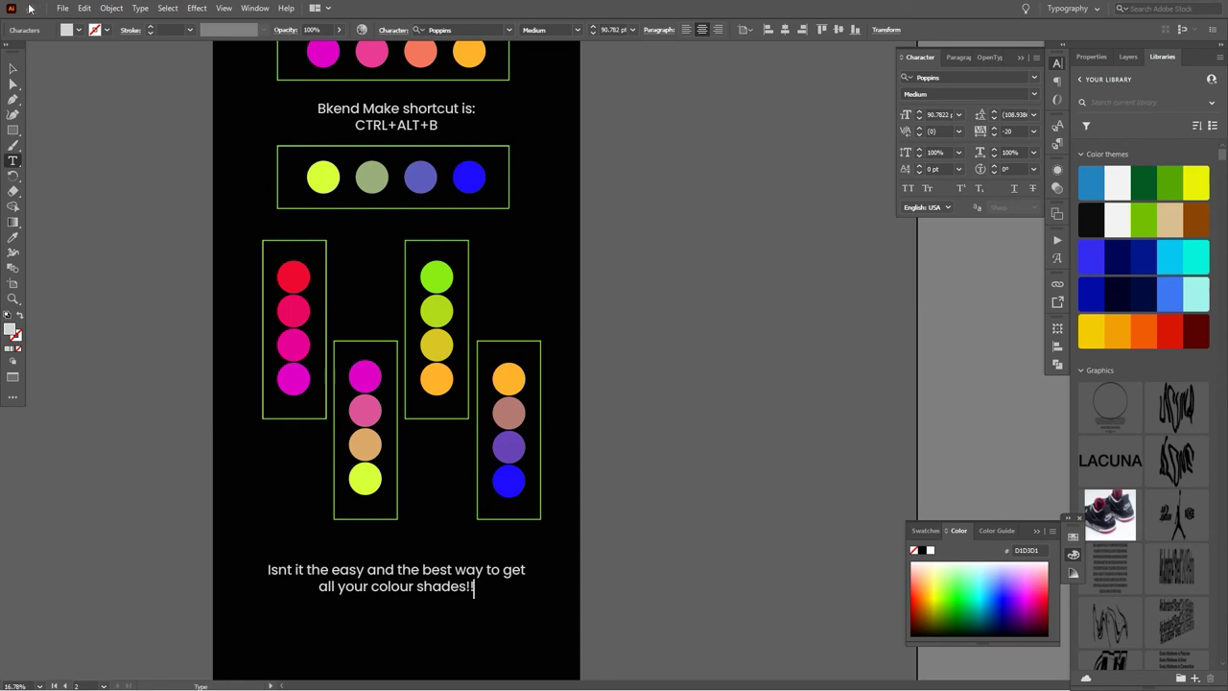
pyautogui.click(9, 69)
pyautogui.scroll(3, 652, 301)
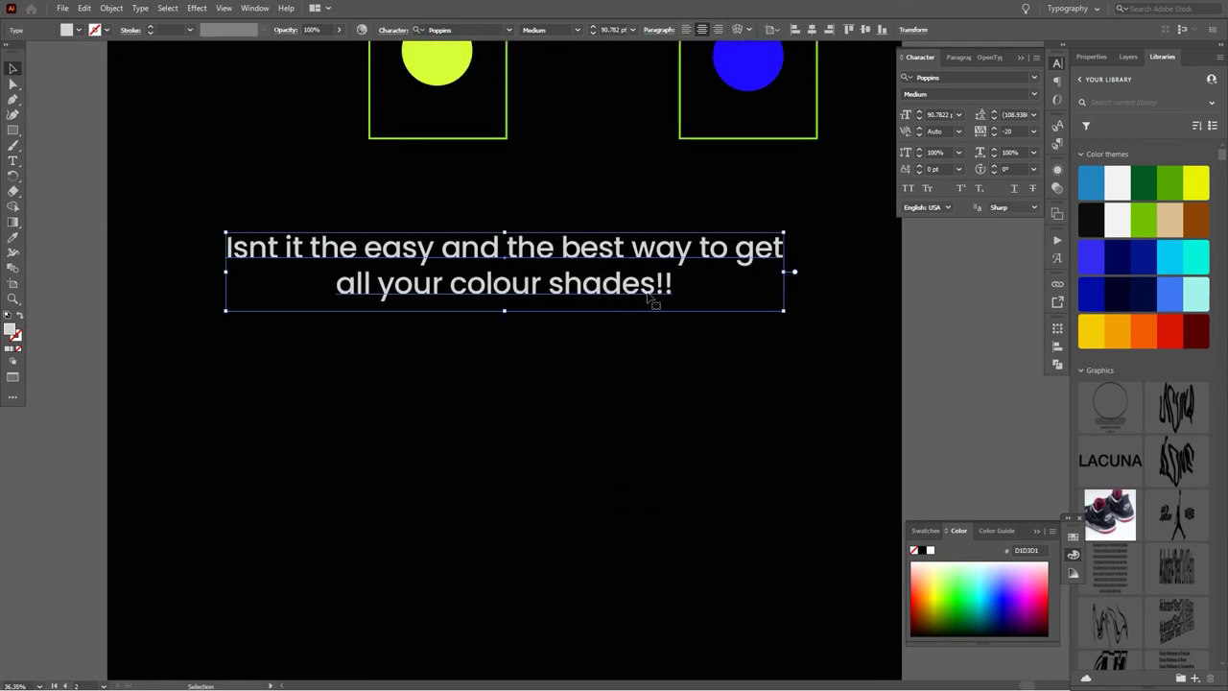
# Step: Create a wide text frame below the caption and give it the caption's grey text style
pyautogui.press('t')
pyautogui.moveTo(236, 383)
pyautogui.mouseDown()
pyautogui.moveTo(804, 540)
pyautogui.moveTo(819, 619)
pyautogui.mouseUp()
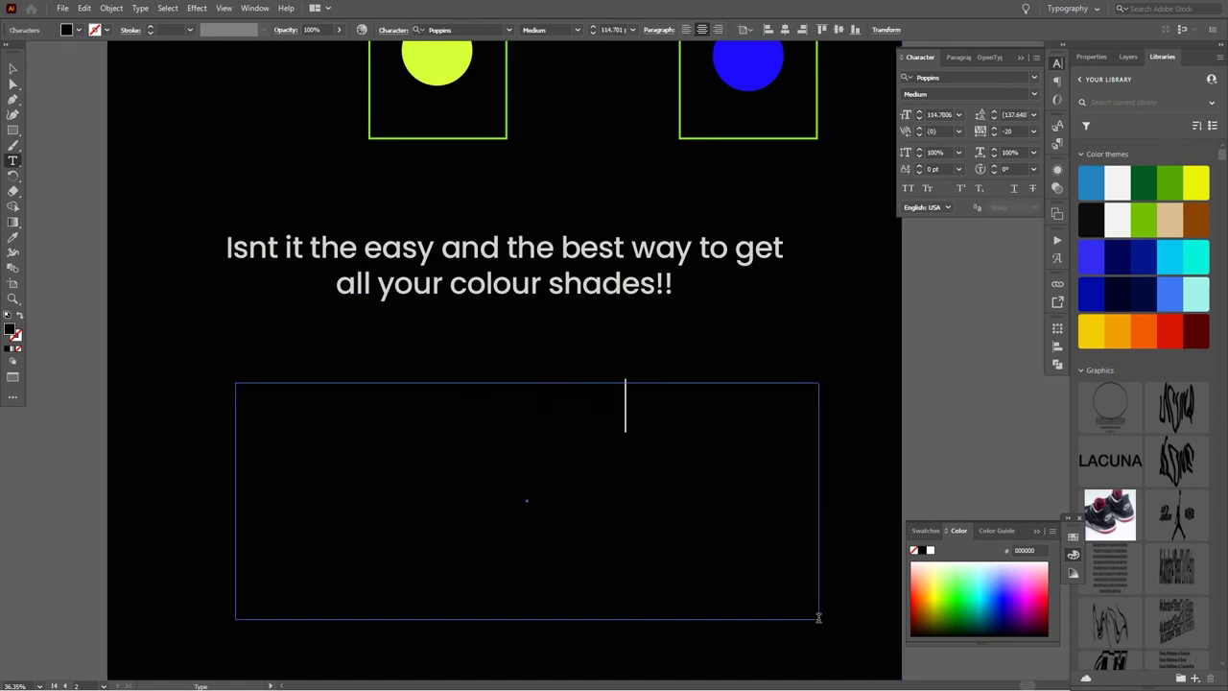
pyautogui.press('Escape')
pyautogui.press('i')
pyautogui.click(469, 280)
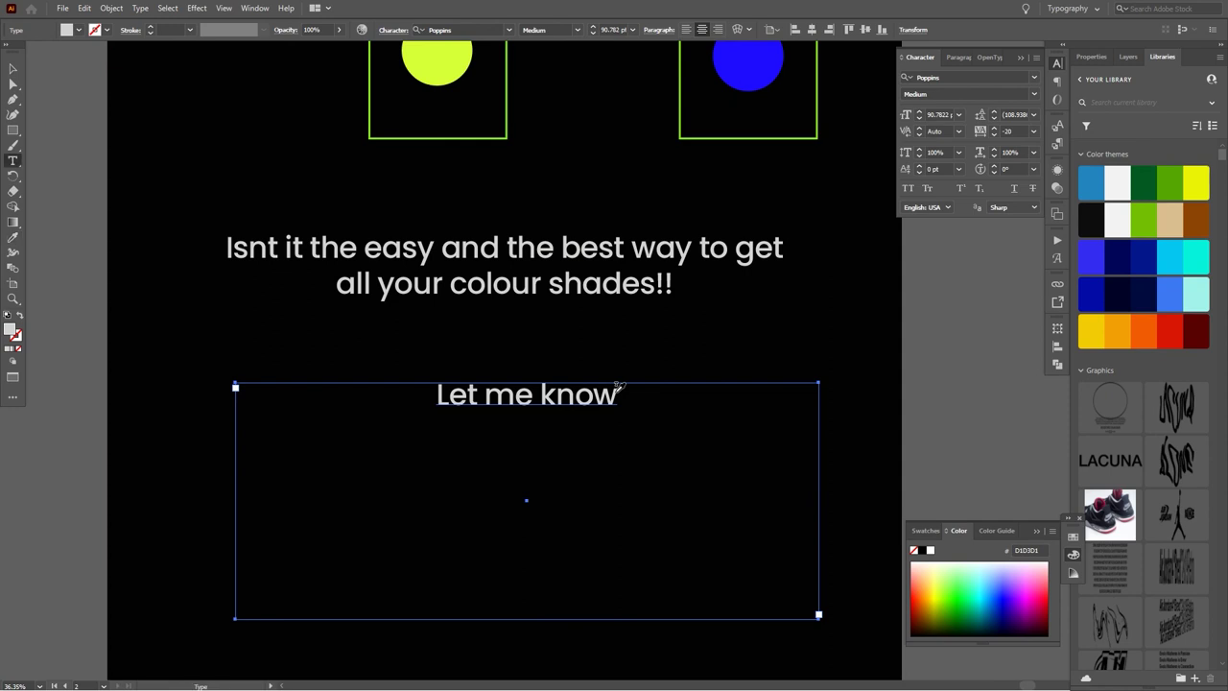
# Step: Type the closing message requesting comments, likes and shares, ending with 'Take care, thank you for watching!!'
pyautogui.click(616, 393)
pyautogui.write('what you think ')
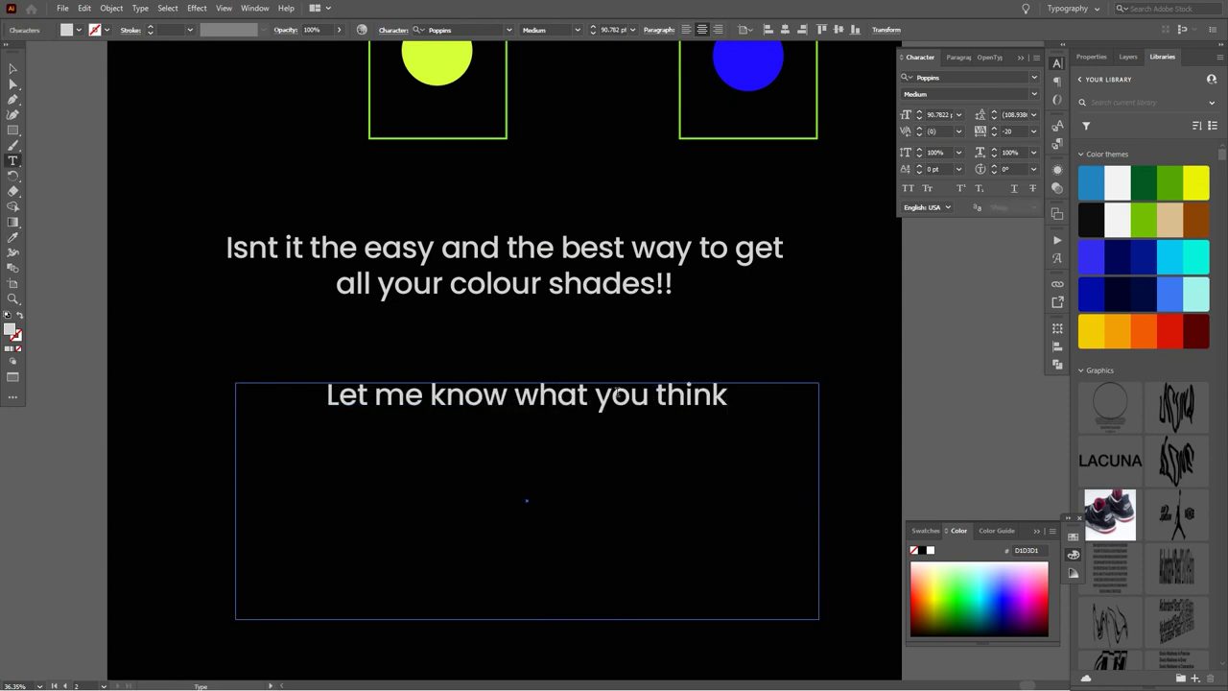
pyautogui.write('about this in the comment sectio')
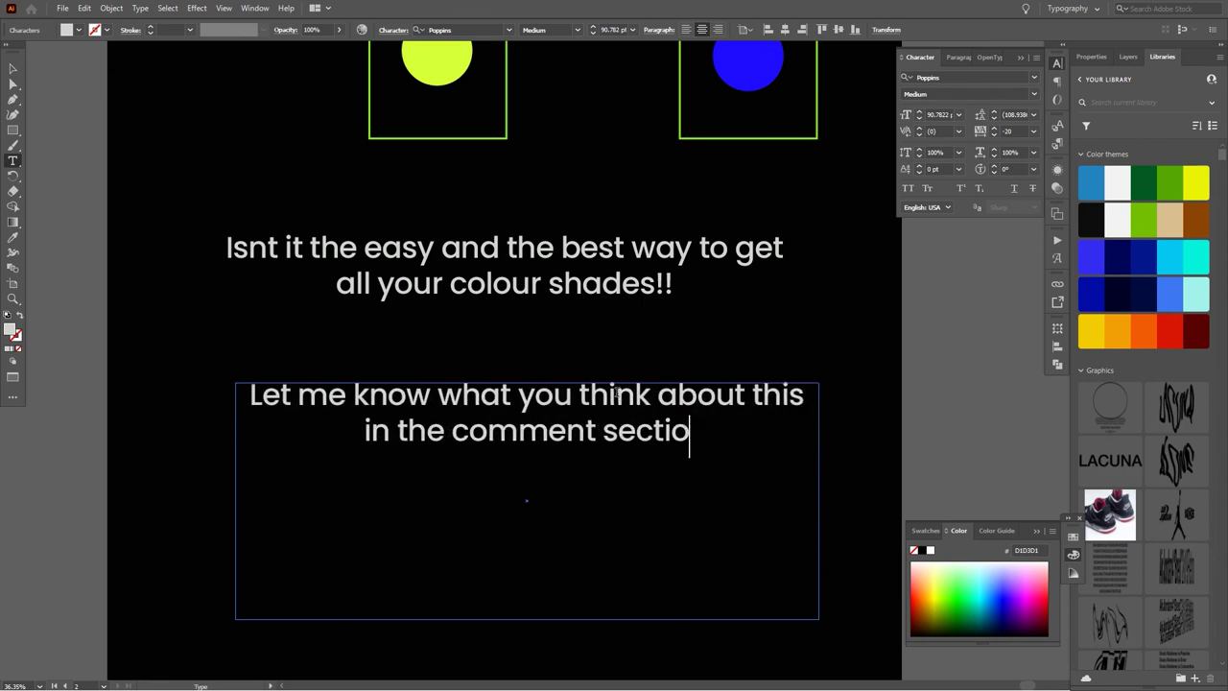
pyautogui.write('n.')
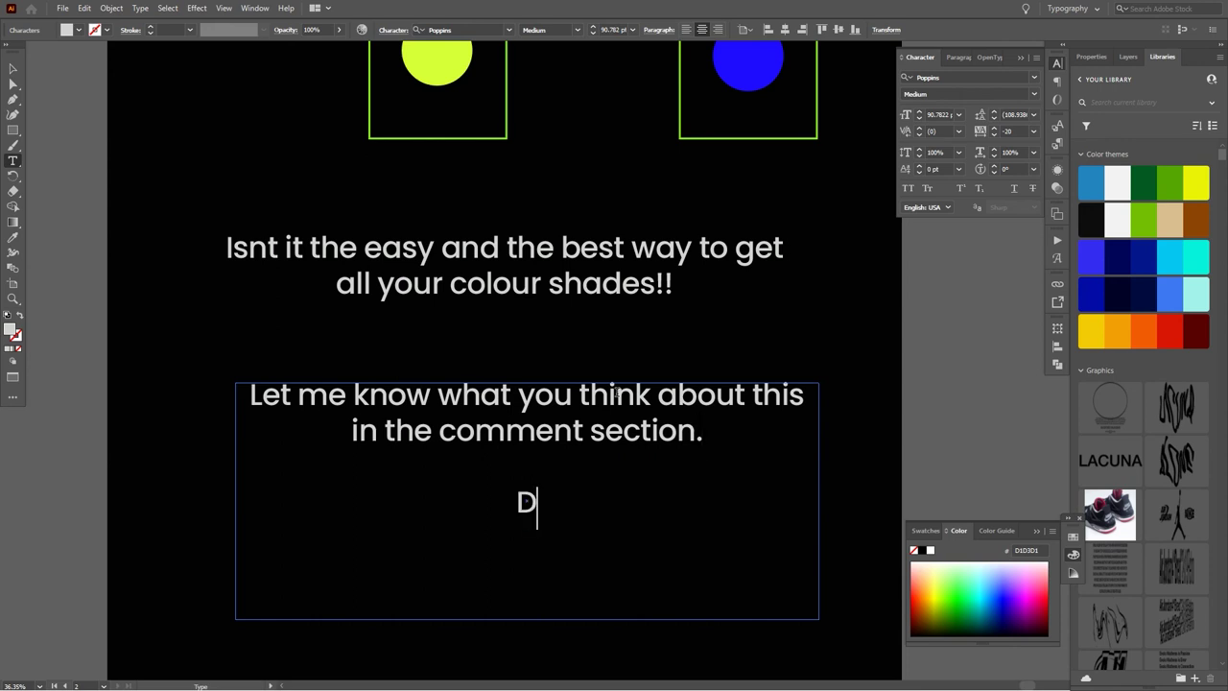
pyautogui.write('  Do like comment and share!!')
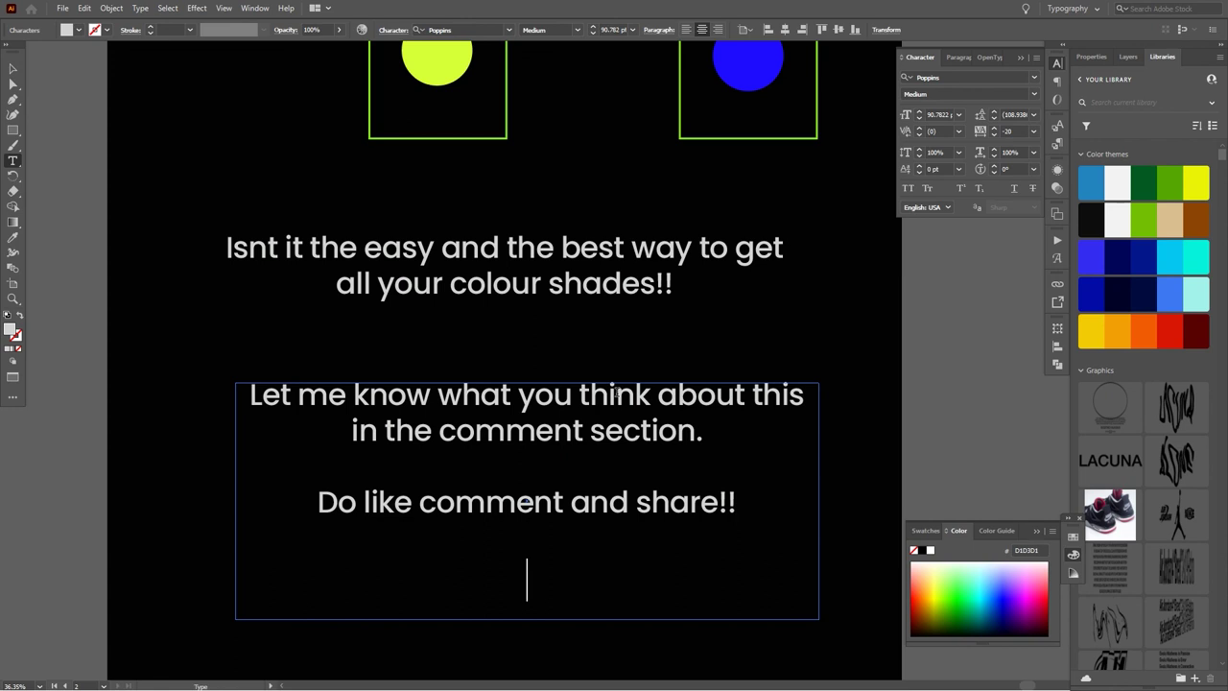
pyautogui.write('  Take care, thank you for watching!!')
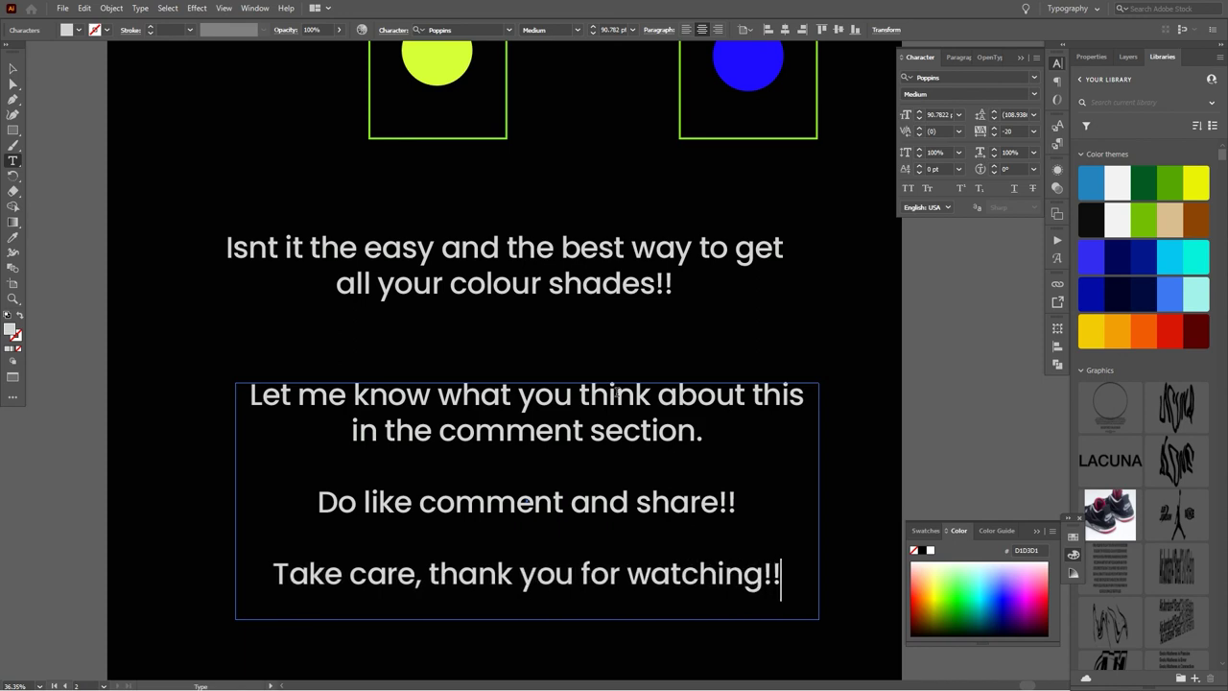
pyautogui.press('Escape')
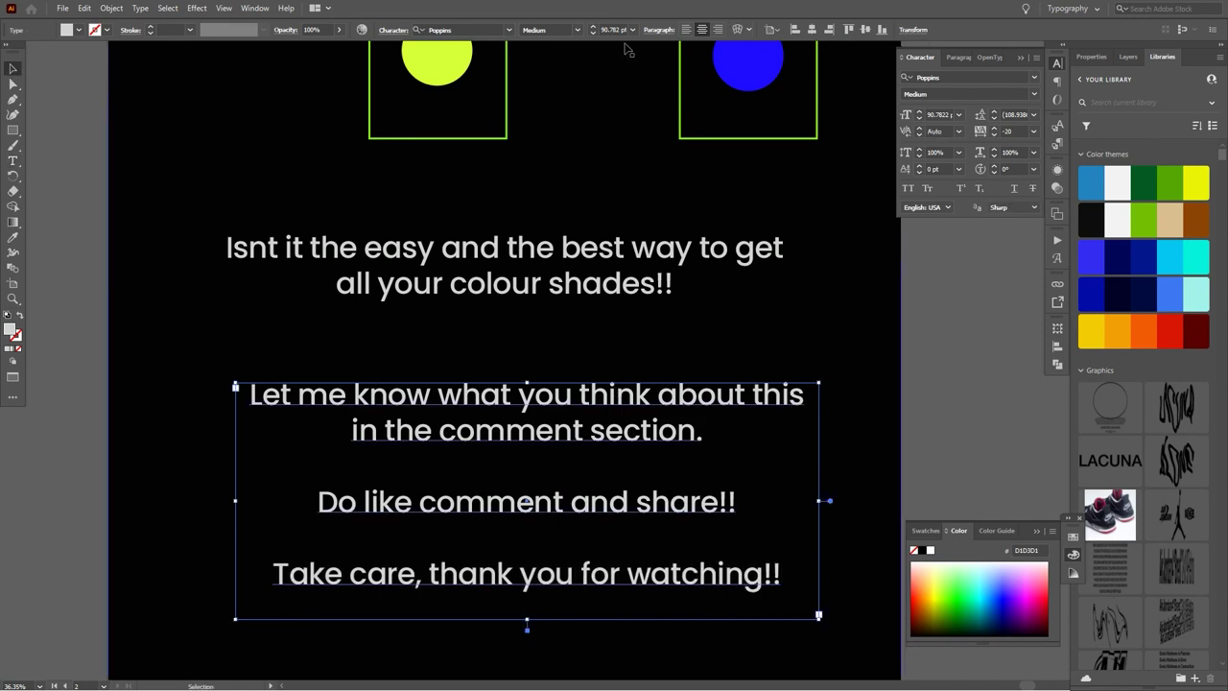
pyautogui.scroll(-1, 560, 29)
pyautogui.scroll(-4, 560, 29)
pyautogui.scroll(8, 559, 29)
pyautogui.scroll(-9, 561, 30)
pyautogui.scroll(-1, 562, 29)
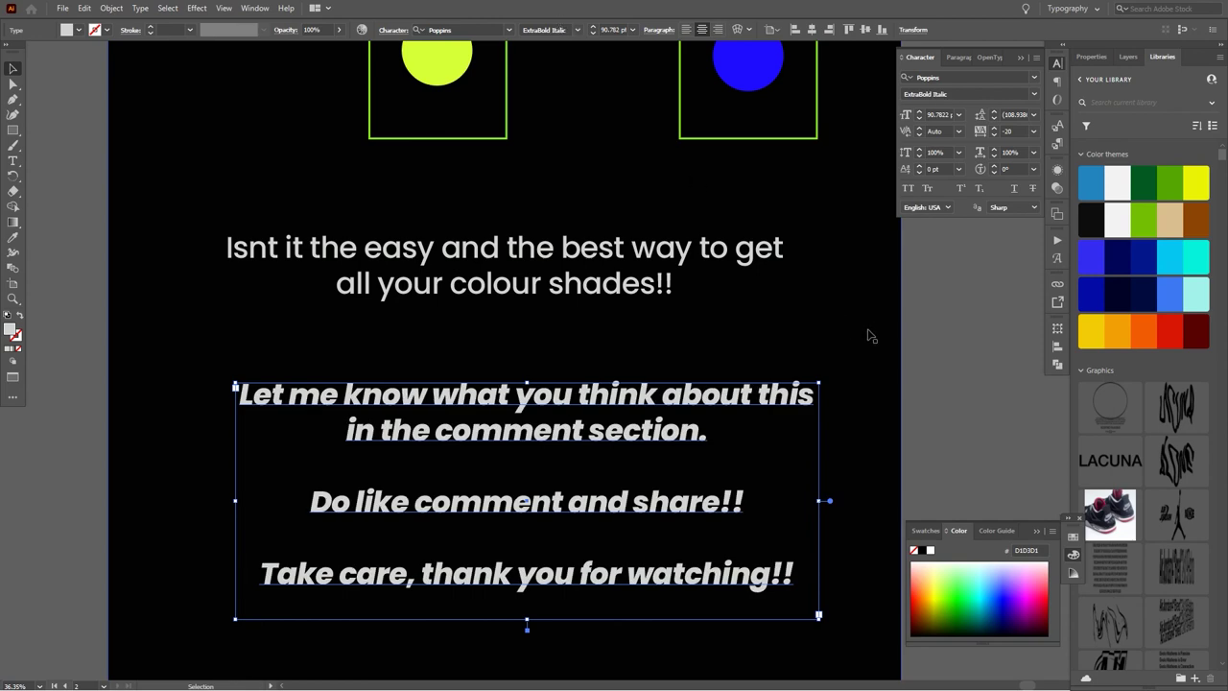